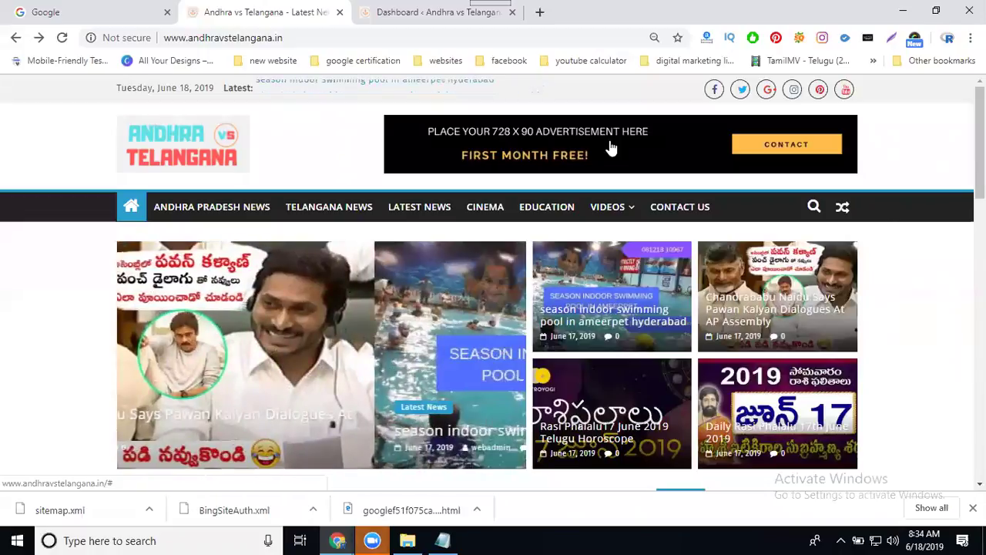
- In a new Chrome tab, go to google.com/webmasters and sign in to Search Console
{"action": "left_click", "coordinate": [539, 13]}
{"action": "type", "text": "goo"}
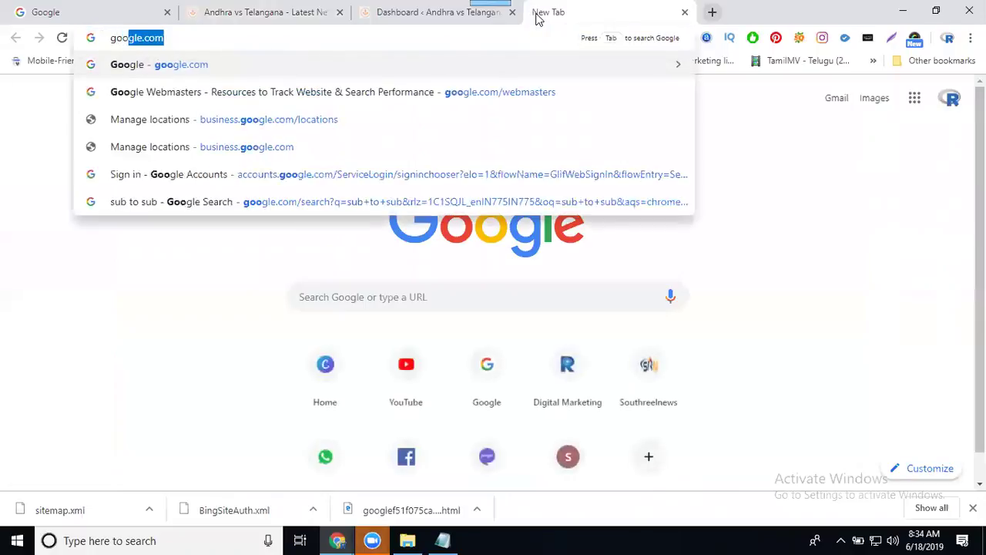
{"action": "type", "text": "gle.com/webmasters/#?modal_active=none"}
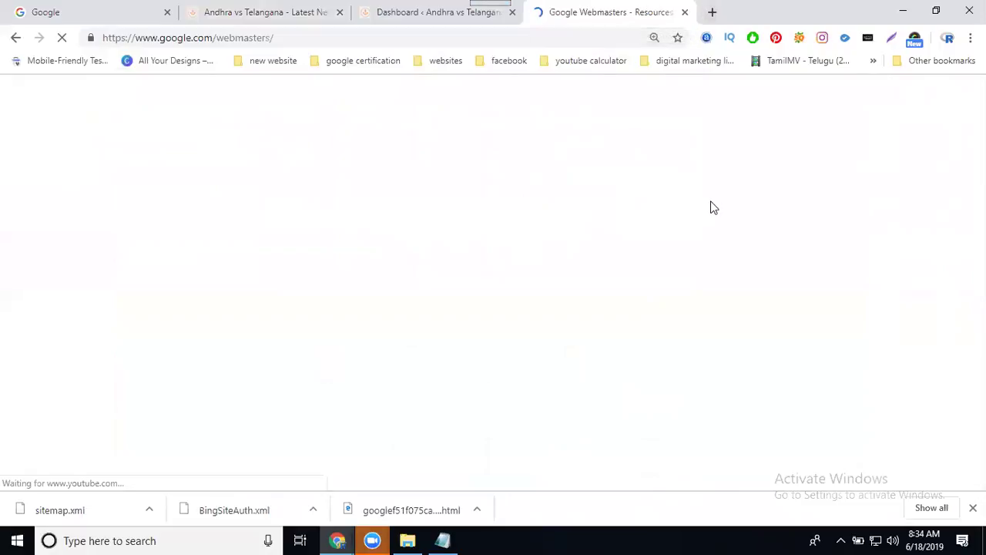
{"action": "left_click", "coordinate": [928, 104]}
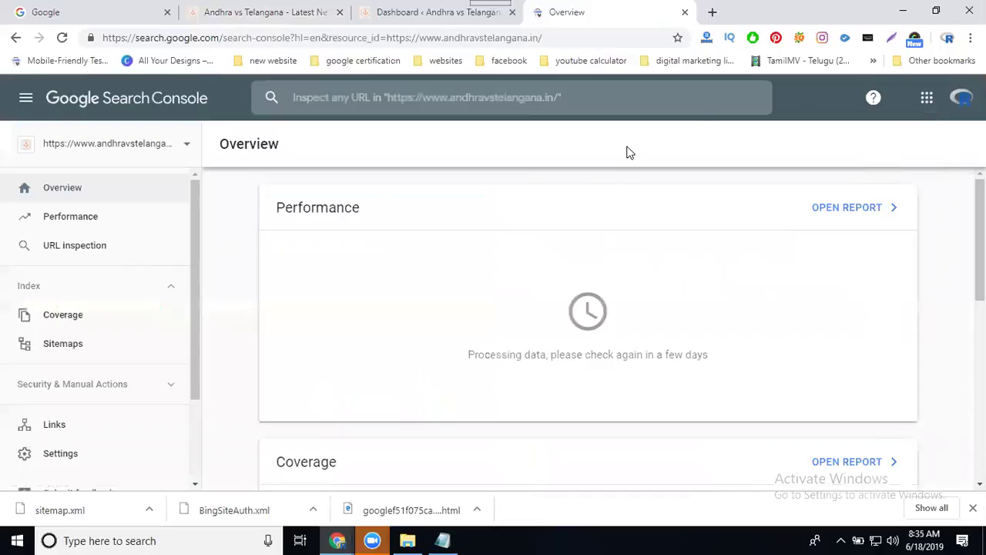
- Switch to the andhravstelangana.in property by filtering the property list with 'and'
{"action": "left_click", "coordinate": [144, 149]}
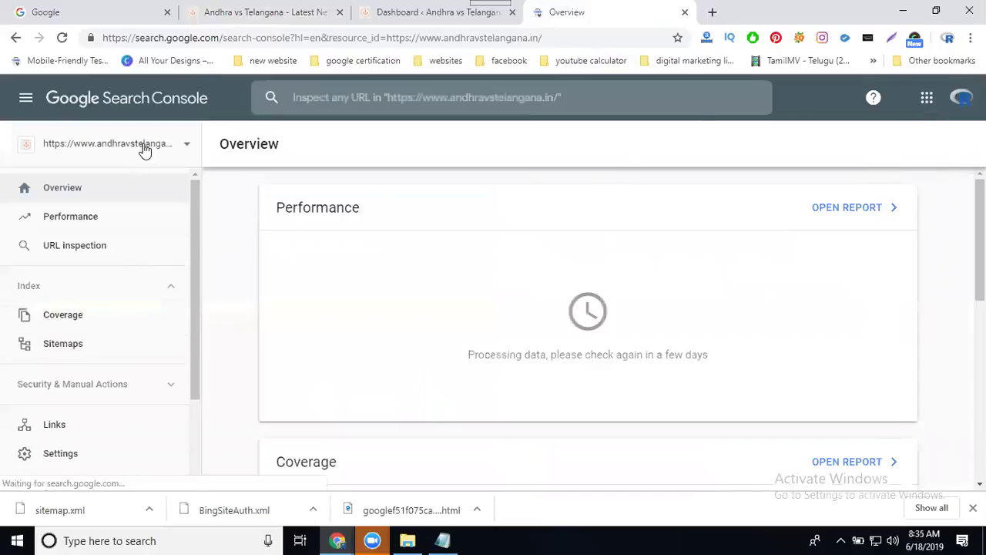
{"action": "type", "text": "and"}
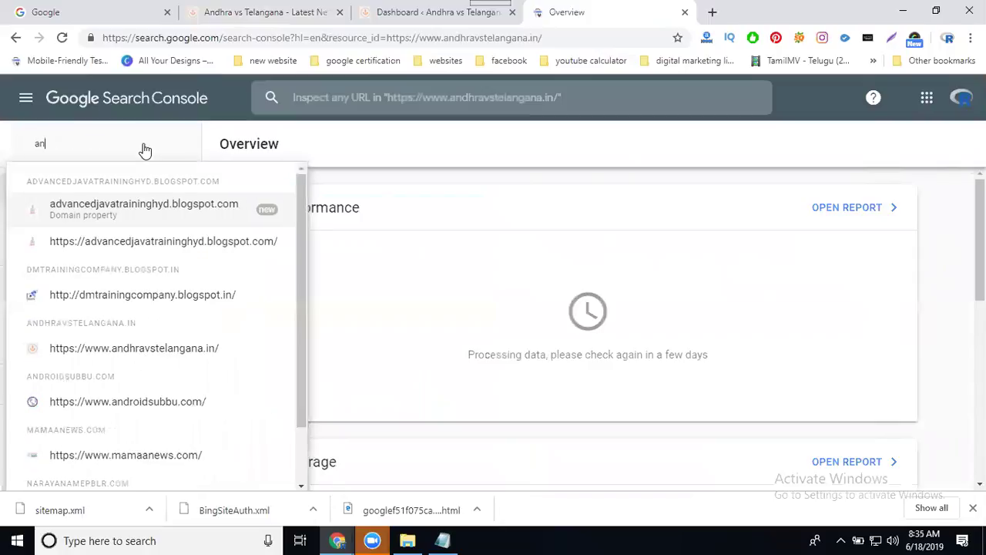
{"action": "left_click", "coordinate": [129, 185]}
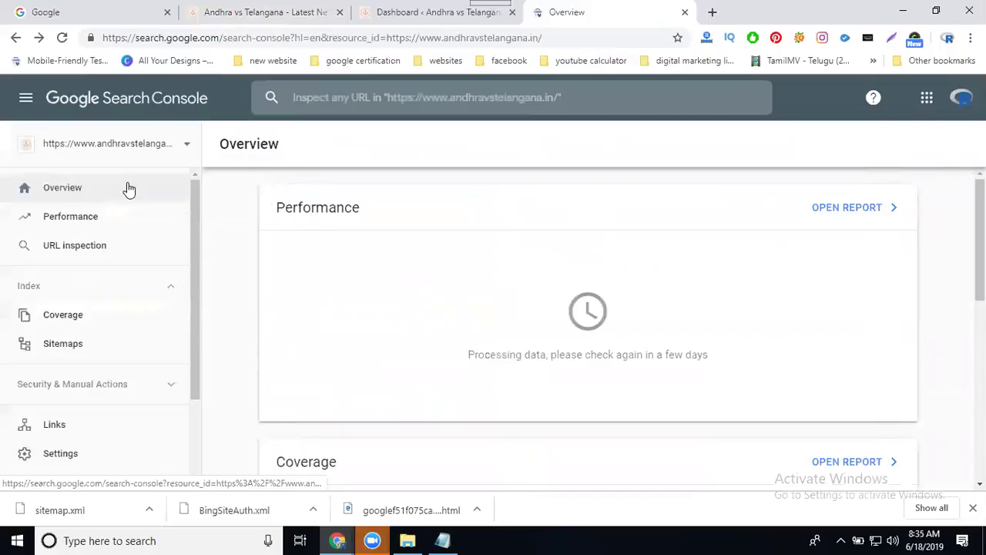
- Submit sitemap.xml in the Sitemaps report and open its details showing 68 discovered URLs
{"action": "left_click", "coordinate": [68, 349]}
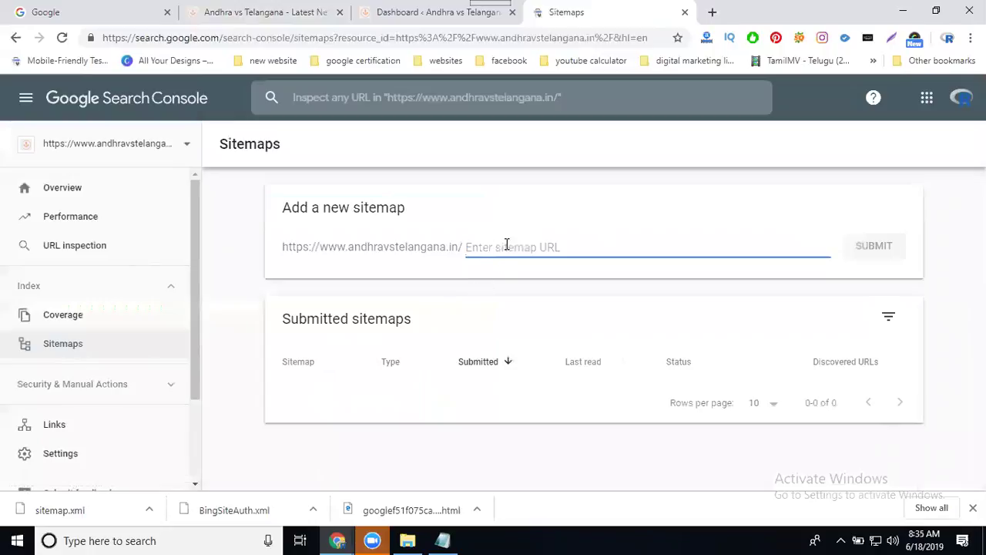
{"action": "type", "text": "si"}
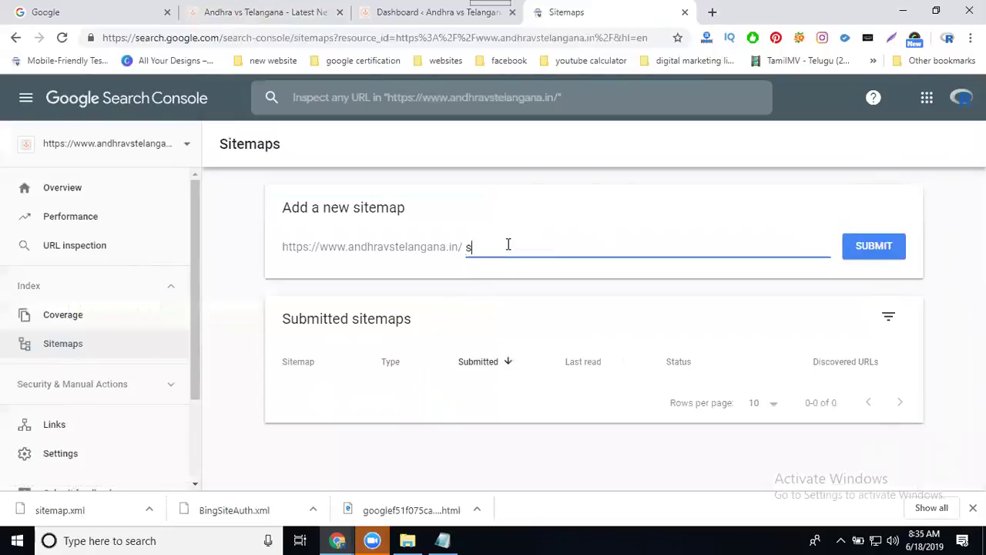
{"action": "type", "text": "temap.xml"}
{"action": "left_click", "coordinate": [864, 248]}
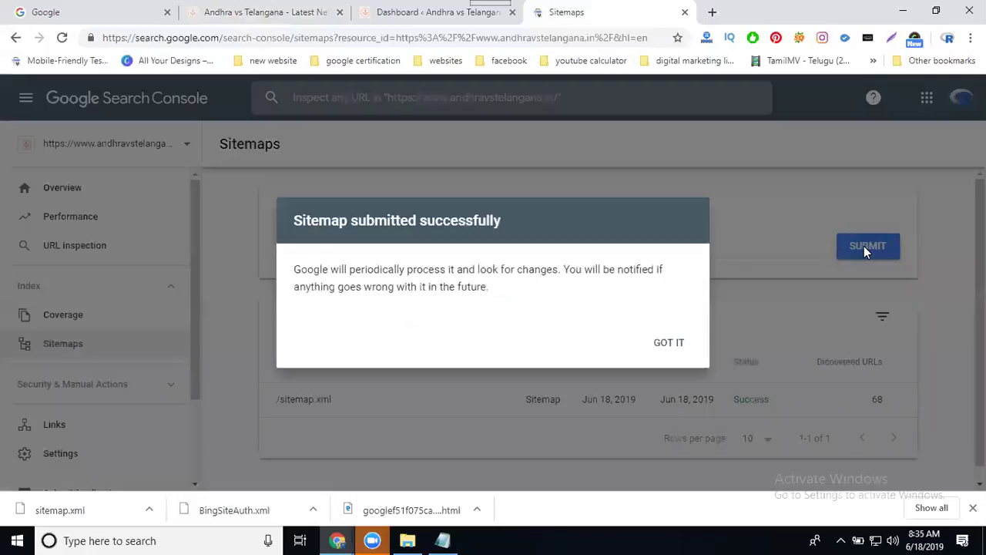
{"action": "left_click", "coordinate": [676, 344]}
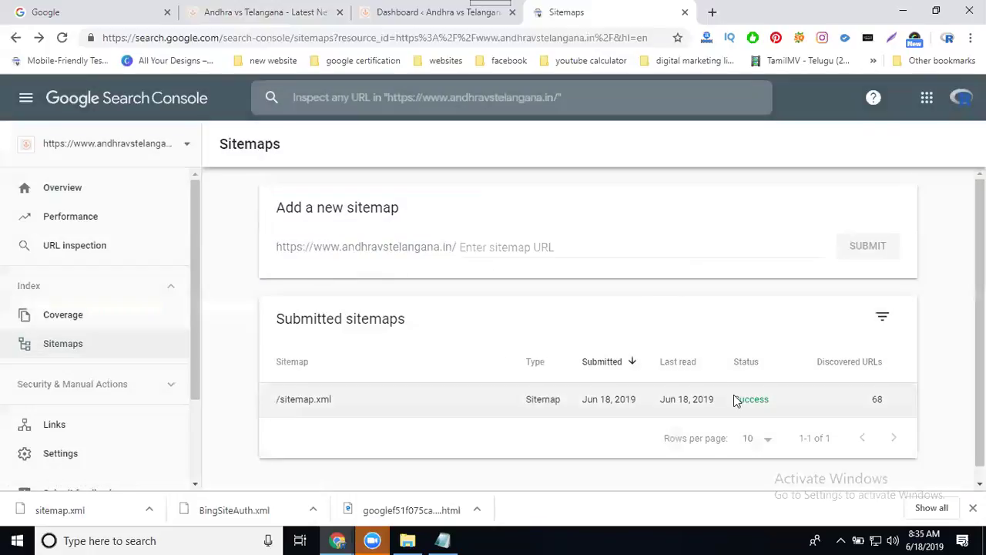
{"action": "left_click", "coordinate": [892, 406]}
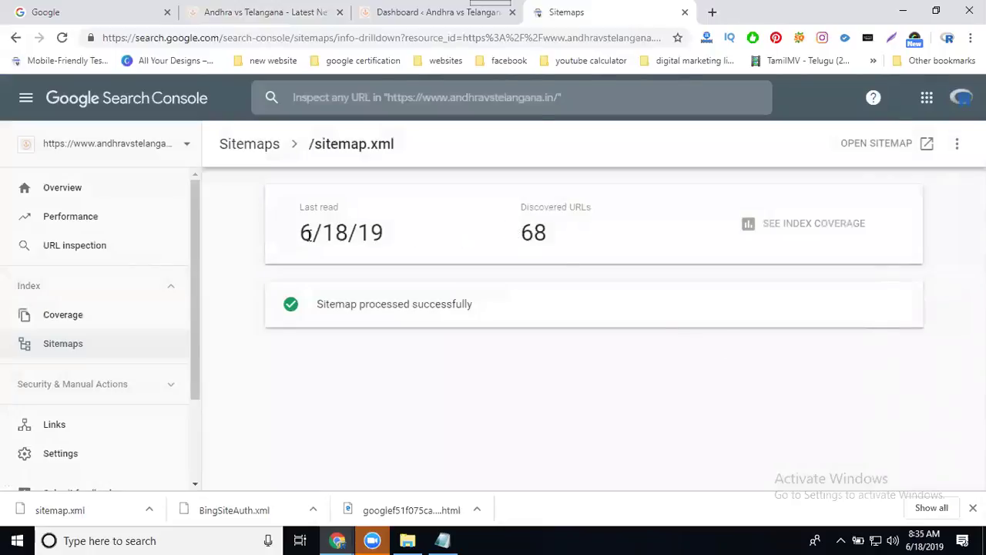
- Highlight the Last read date 6/18/19, then go back to the Sitemaps list
{"action": "left_click_drag", "start_coordinate": [305, 232], "coordinate": [390, 241]}
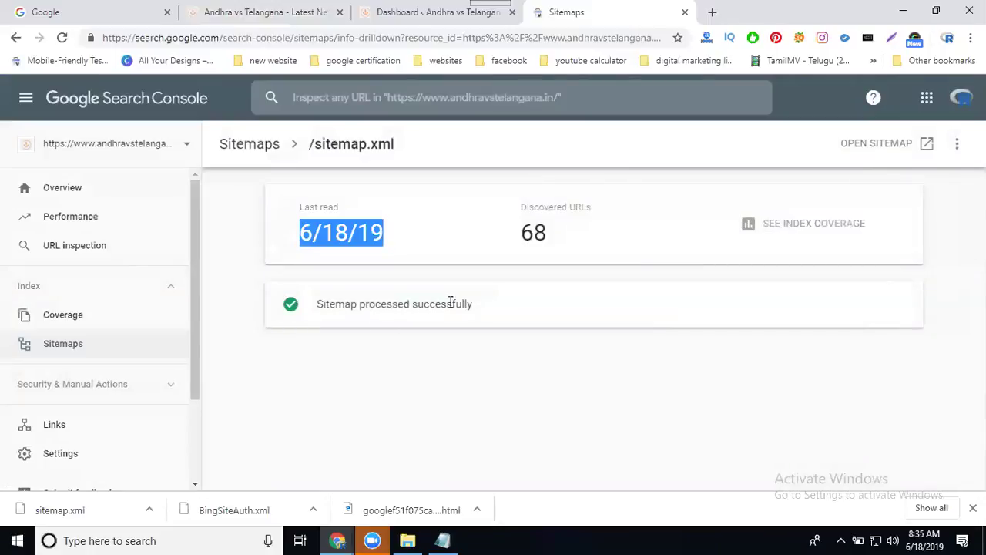
{"action": "left_click", "coordinate": [76, 348]}
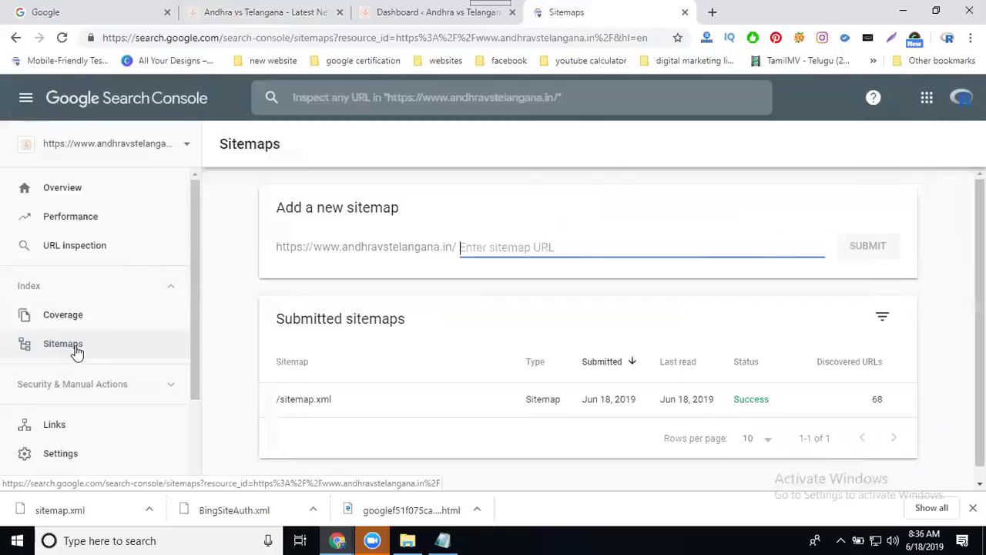
- Switch to the rakeshtechsolutions.com property by searching 'rakesh'
{"action": "left_click", "coordinate": [111, 150]}
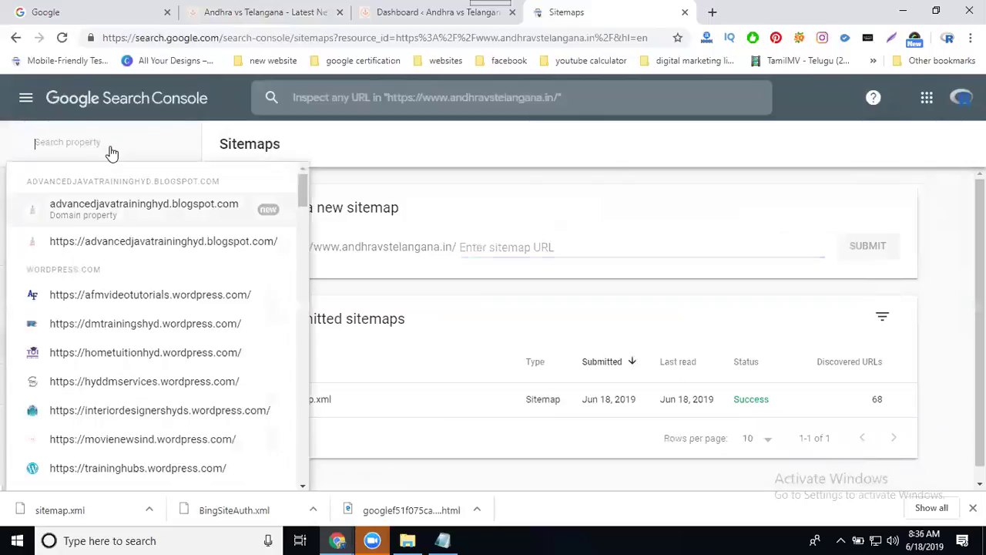
{"action": "type", "text": "rakesh"}
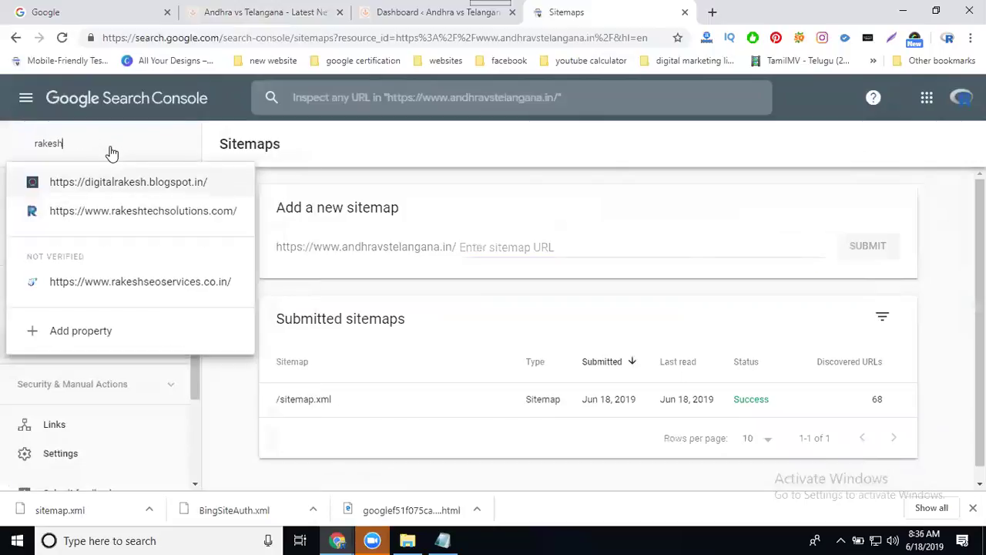
{"action": "left_click", "coordinate": [106, 213]}
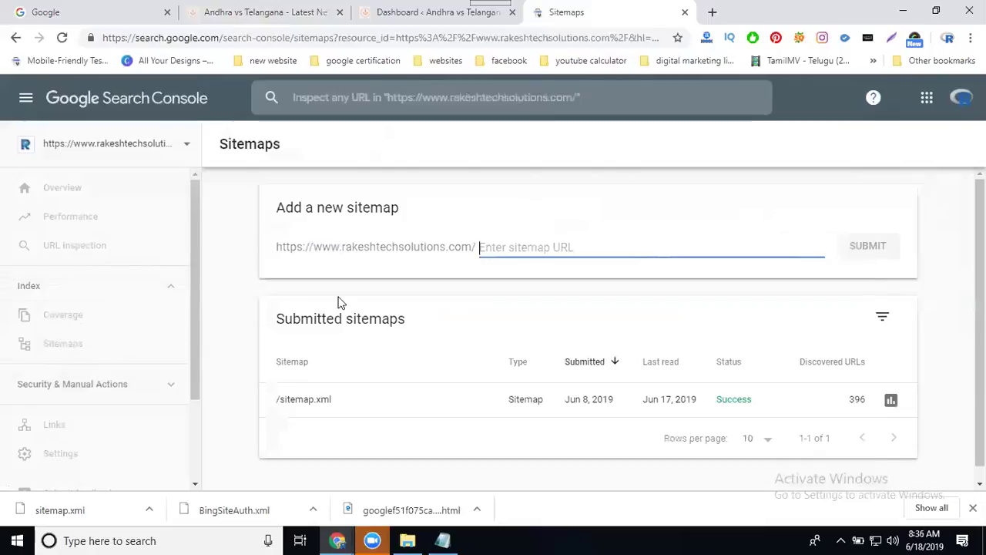
- Resubmit sitemap.xml and open its details, highlighting the 396 discovered URLs count
{"action": "type", "text": "sitema"}
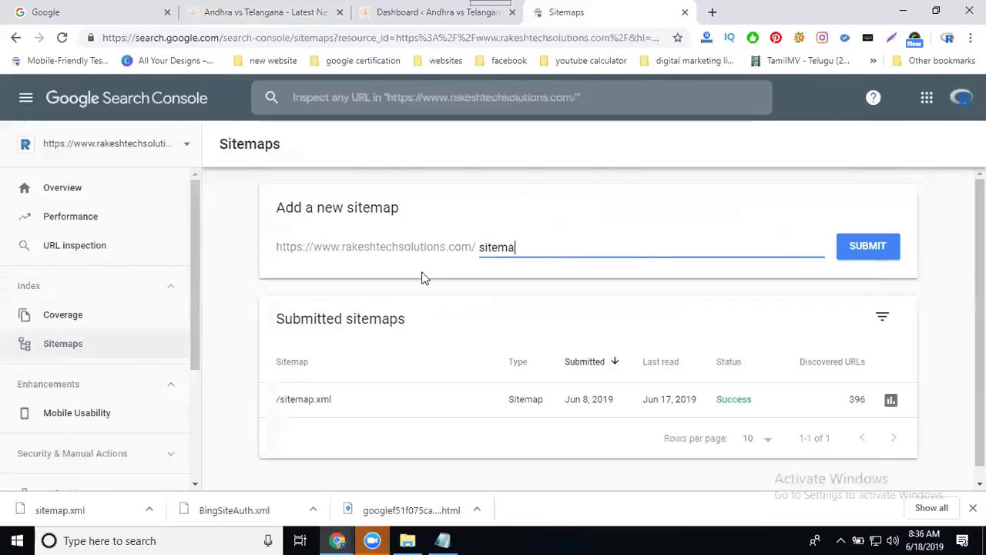
{"action": "type", "text": "p.xml"}
{"action": "left_click", "coordinate": [868, 247]}
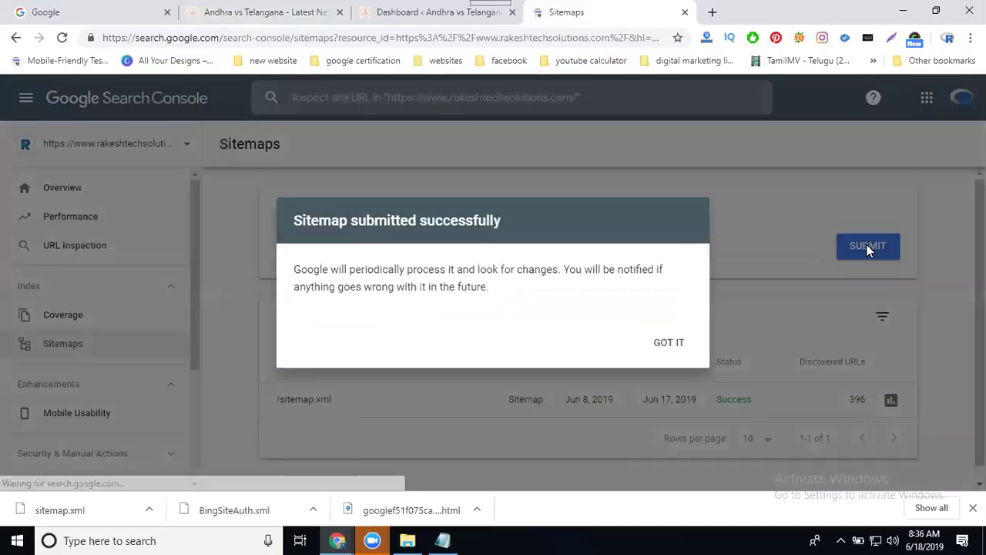
{"action": "left_click", "coordinate": [667, 345]}
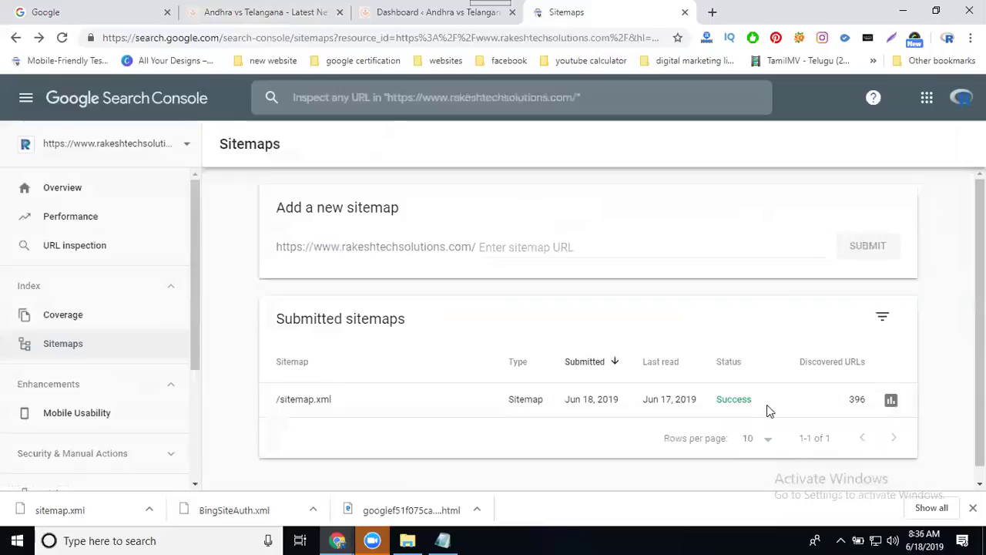
{"action": "left_click", "coordinate": [774, 399]}
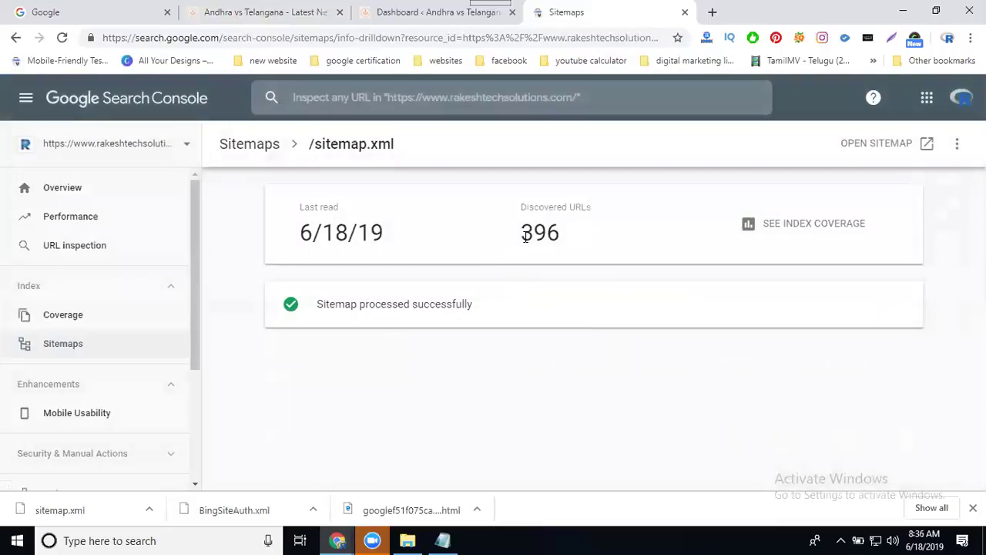
{"action": "double_click", "coordinate": [525, 236]}
{"action": "left_click_drag", "start_coordinate": [507, 236], "coordinate": [412, 231]}
{"action": "left_click", "coordinate": [260, 238]}
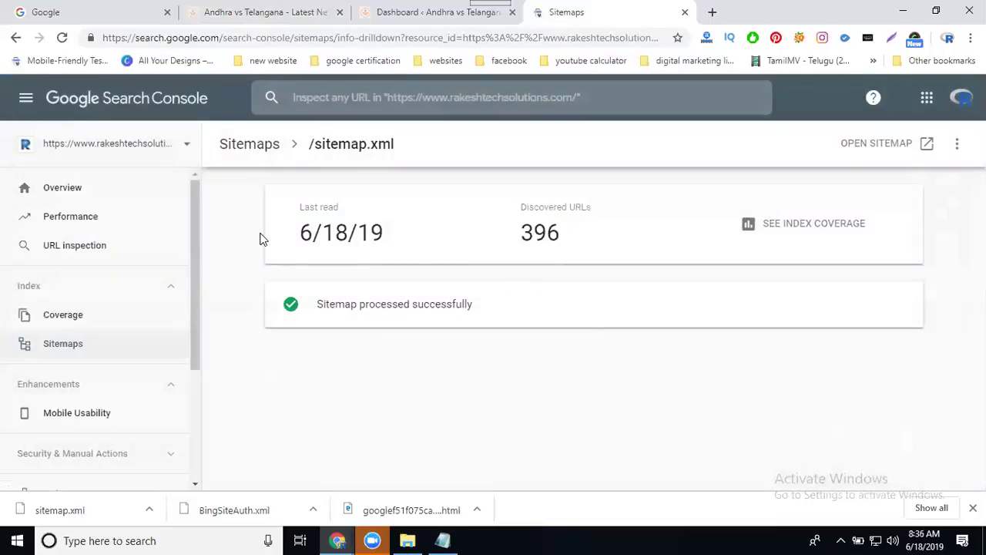
- Switch to the southreelnews.com property by searching 'sout'
{"action": "left_click", "coordinate": [191, 143]}
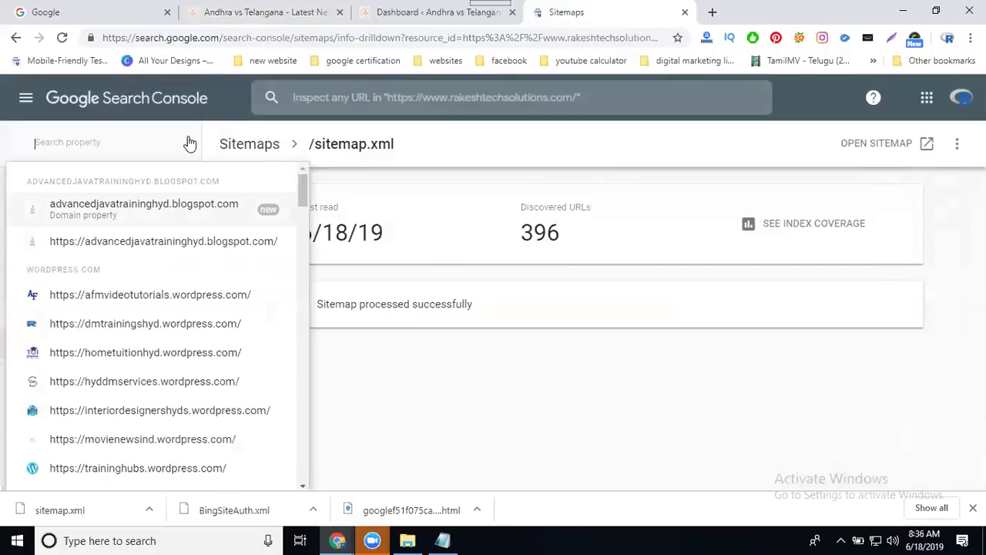
{"action": "type", "text": "sout"}
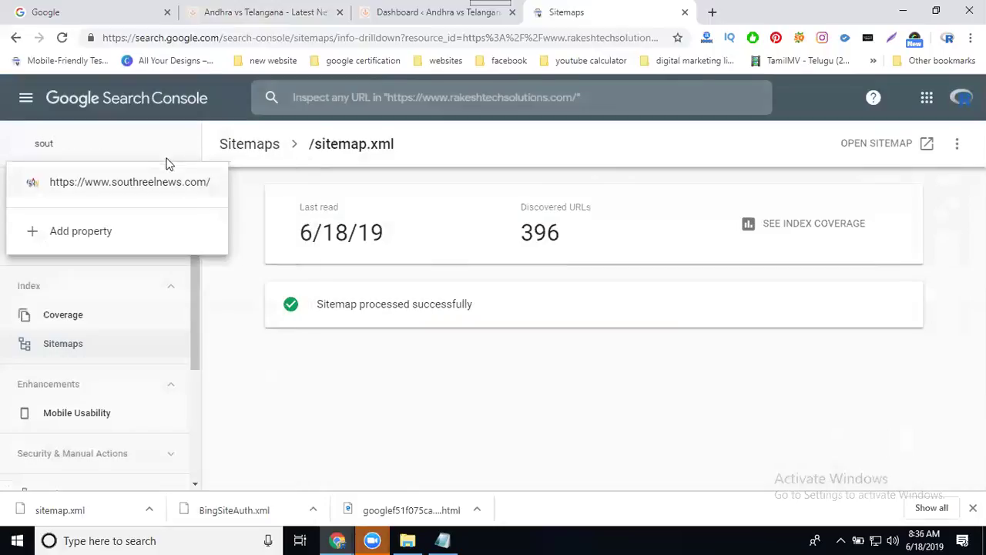
{"action": "left_click", "coordinate": [154, 188]}
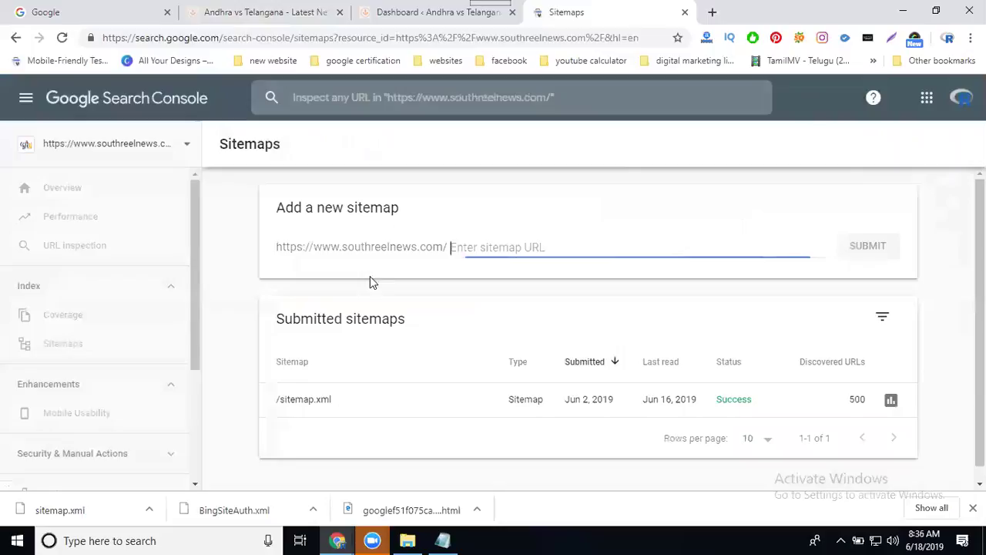
- Submit sitemap.xml for southreelnews.com and dismiss the confirmation
{"action": "type", "text": "sitemap.xml"}
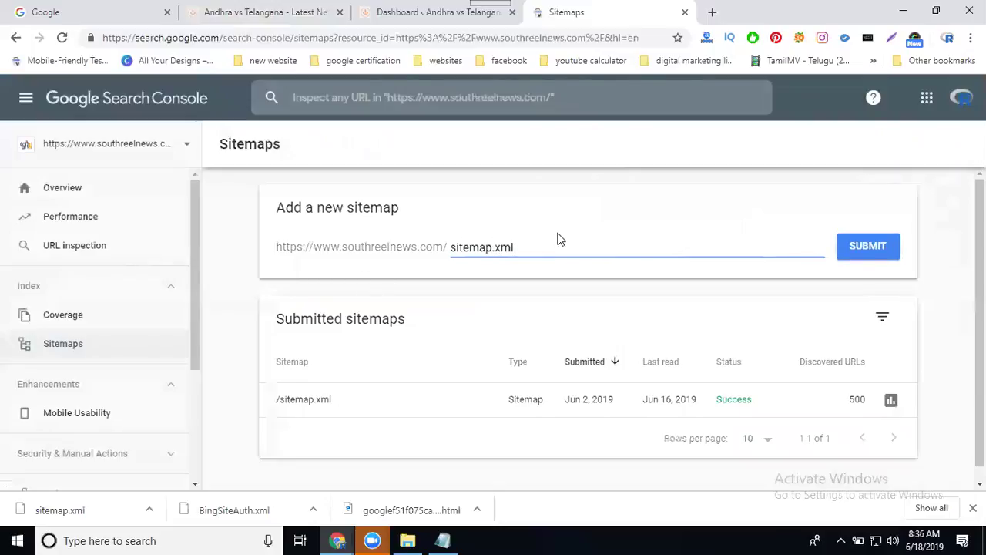
{"action": "left_click", "coordinate": [883, 247]}
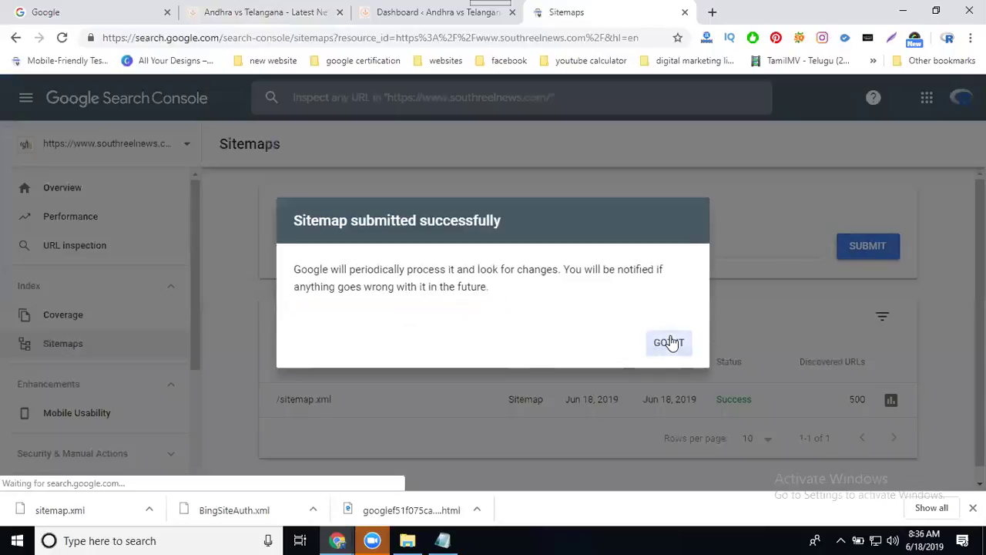
{"action": "left_click", "coordinate": [669, 342]}
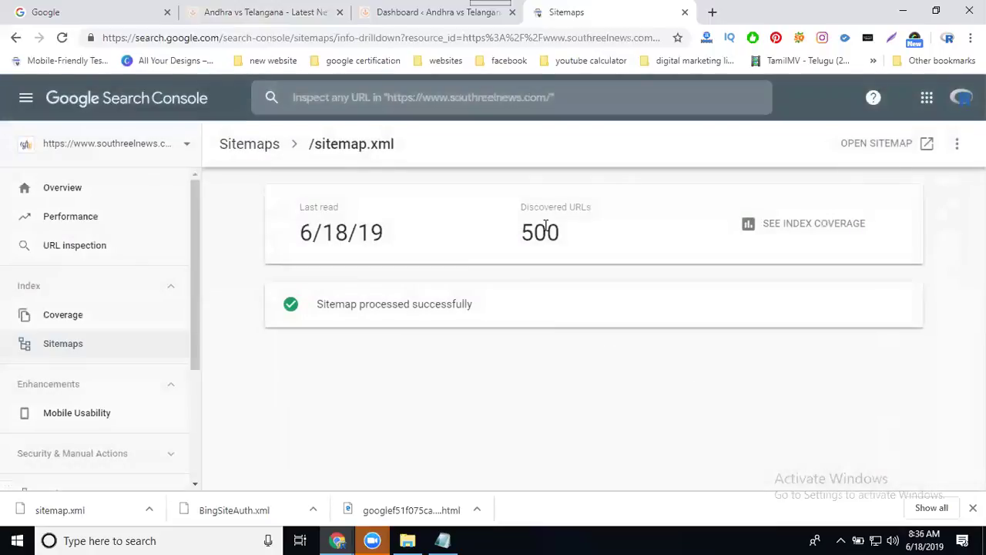
- Switch to the advancedjavatraininghyd.blogspot.com domain property and dismiss its welcome message
{"action": "left_click", "coordinate": [188, 144]}
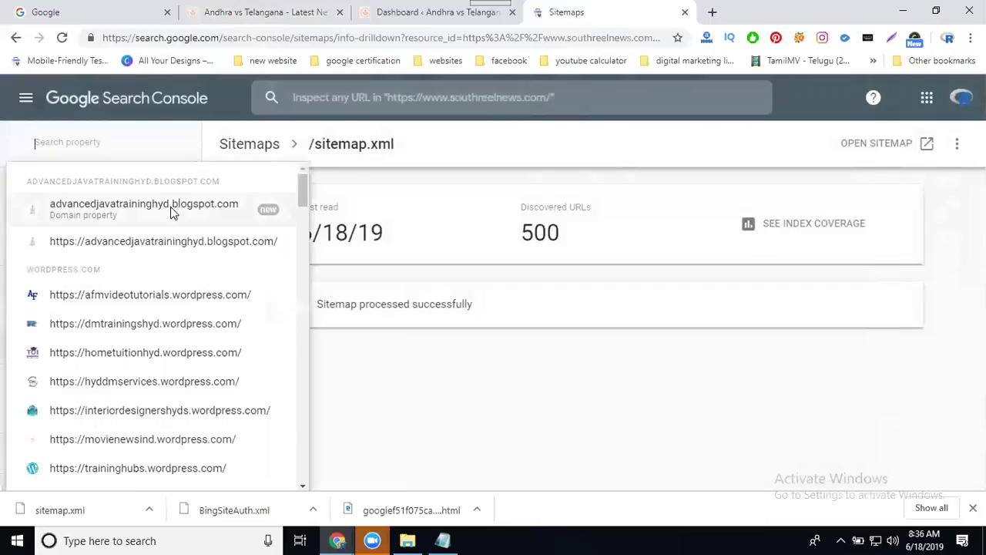
{"action": "left_click", "coordinate": [171, 208]}
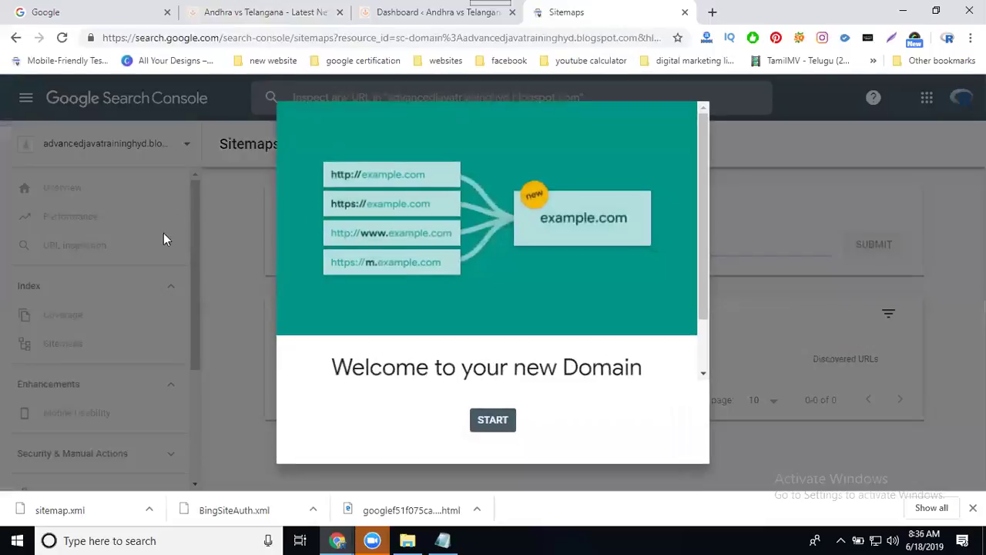
{"action": "left_click", "coordinate": [492, 421]}
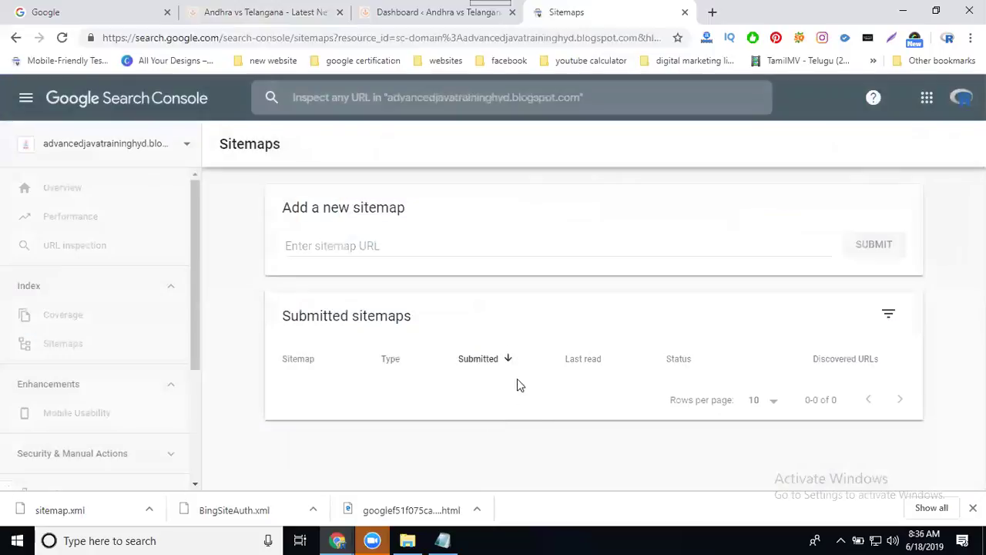
{"action": "left_click", "coordinate": [333, 245]}
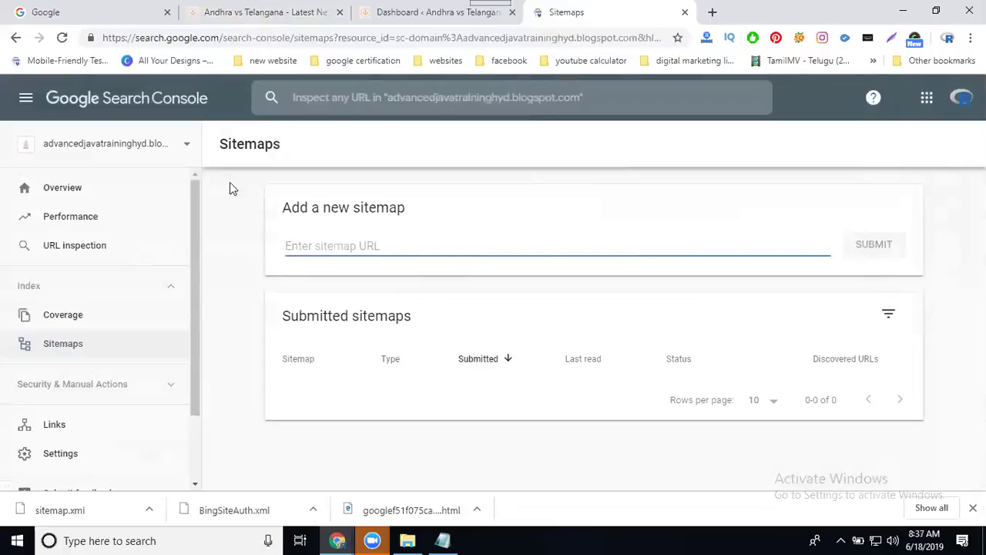
- Reopen the property list and scroll through the available properties
{"action": "left_click", "coordinate": [184, 145]}
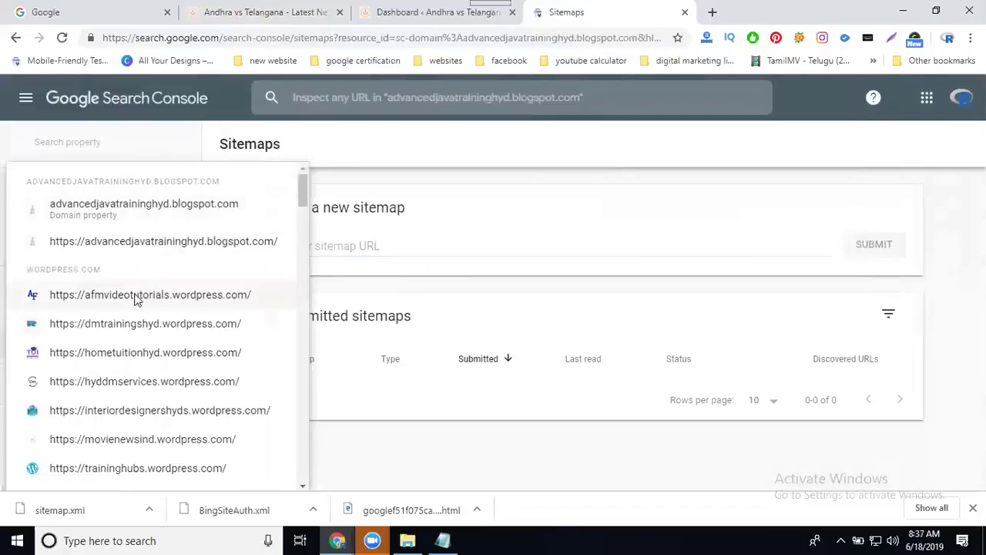
{"action": "scroll", "coordinate": [189, 330], "scroll_direction": "down", "scroll_amount": 3}
{"action": "scroll", "coordinate": [121, 336], "scroll_direction": "down", "scroll_amount": 2}
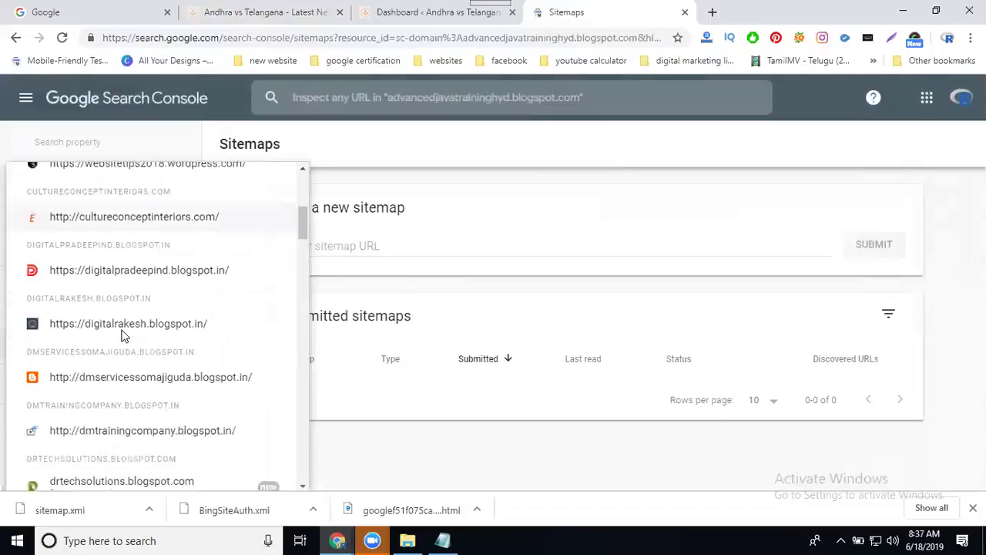
{"action": "type", "text": "and"}
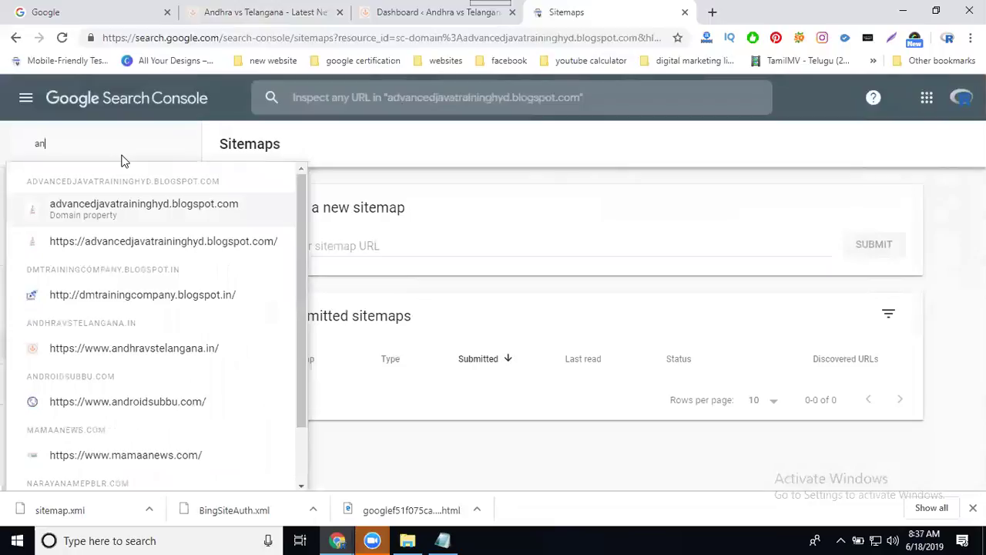
{"action": "left_click", "coordinate": [110, 191]}
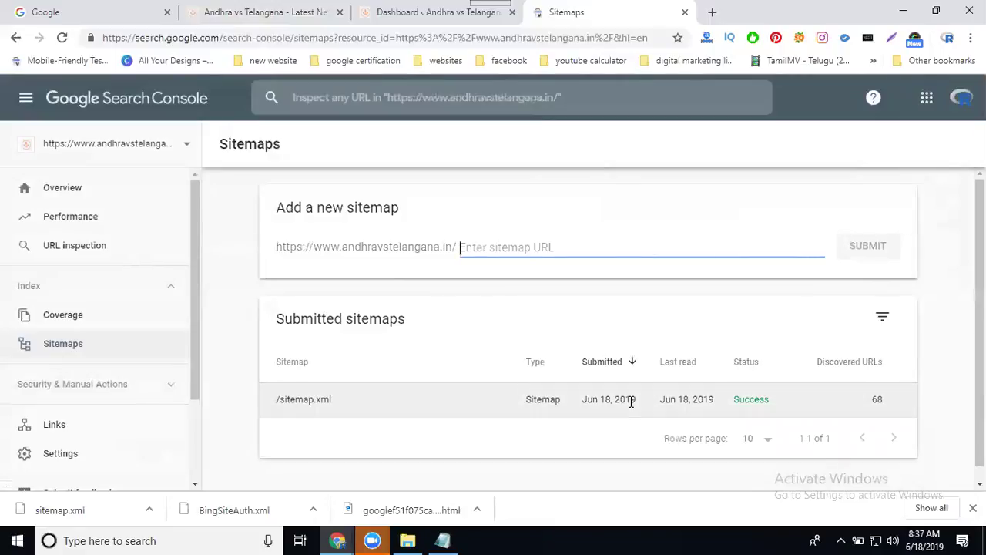
- Open Bing Webmaster Tools in a new tab from the 'bing' address-bar suggestion
{"action": "left_click", "coordinate": [712, 12]}
{"action": "type", "text": "bing"}
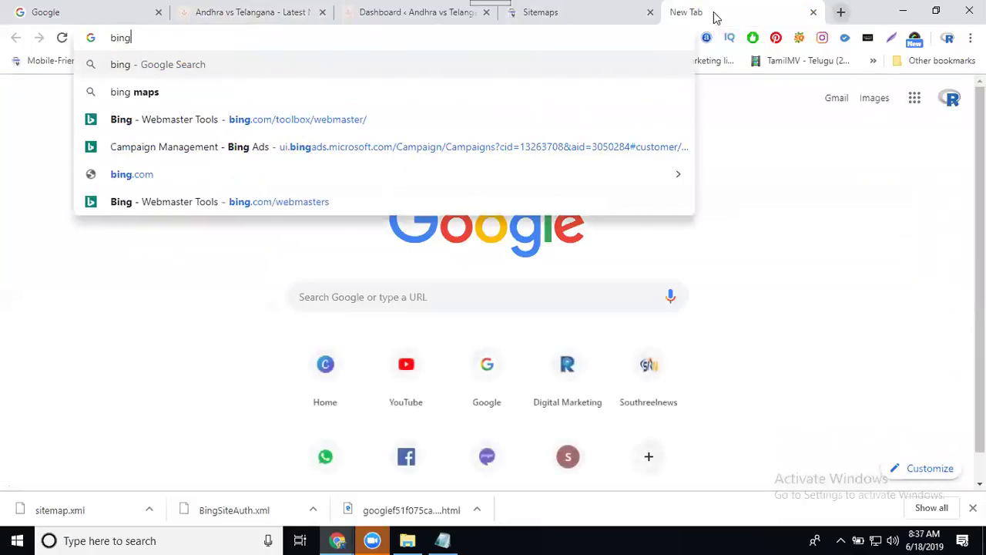
{"action": "key", "text": "Down"}
{"action": "key", "text": "Down"}
{"action": "key", "text": "Return"}
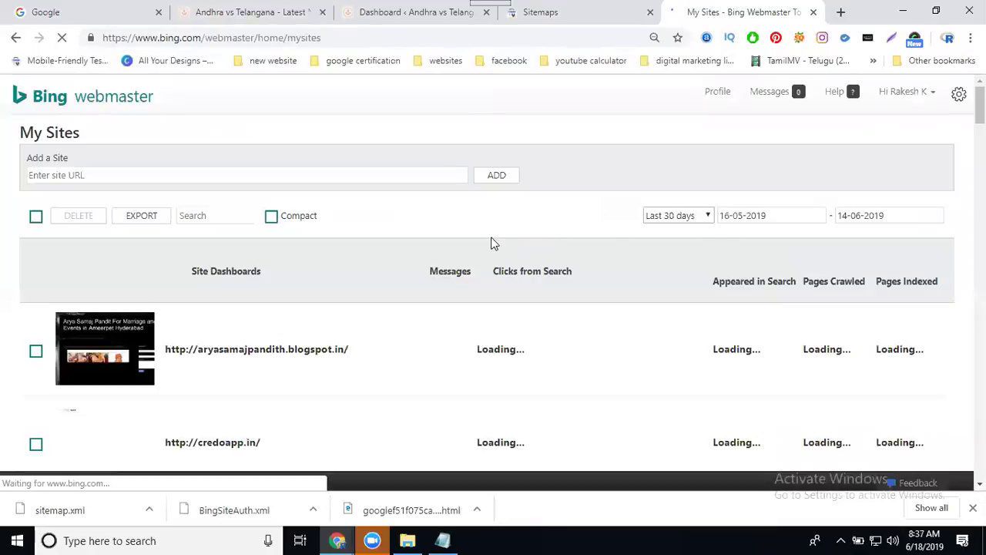
- Scroll the My Sites list until the andhravstelangana.in entry is visible
{"action": "scroll", "coordinate": [433, 248], "scroll_direction": "down", "scroll_amount": 5}
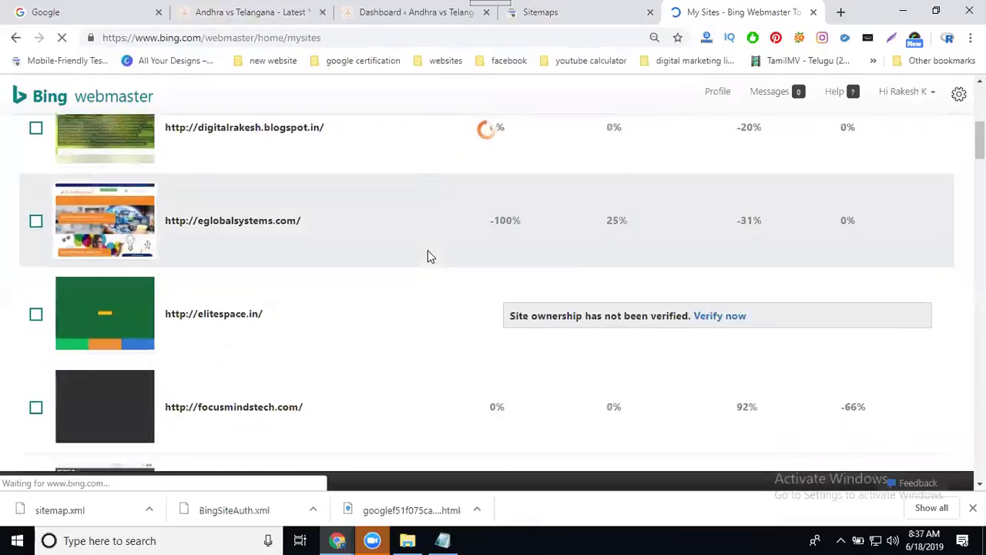
{"action": "scroll", "coordinate": [430, 257], "scroll_direction": "down", "scroll_amount": 9}
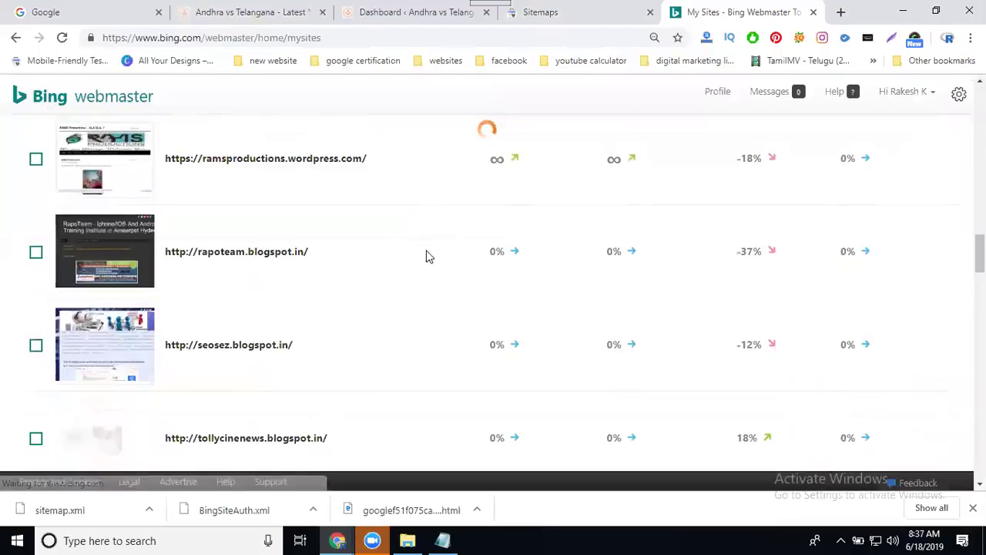
{"action": "scroll", "coordinate": [428, 257], "scroll_direction": "down", "scroll_amount": 20}
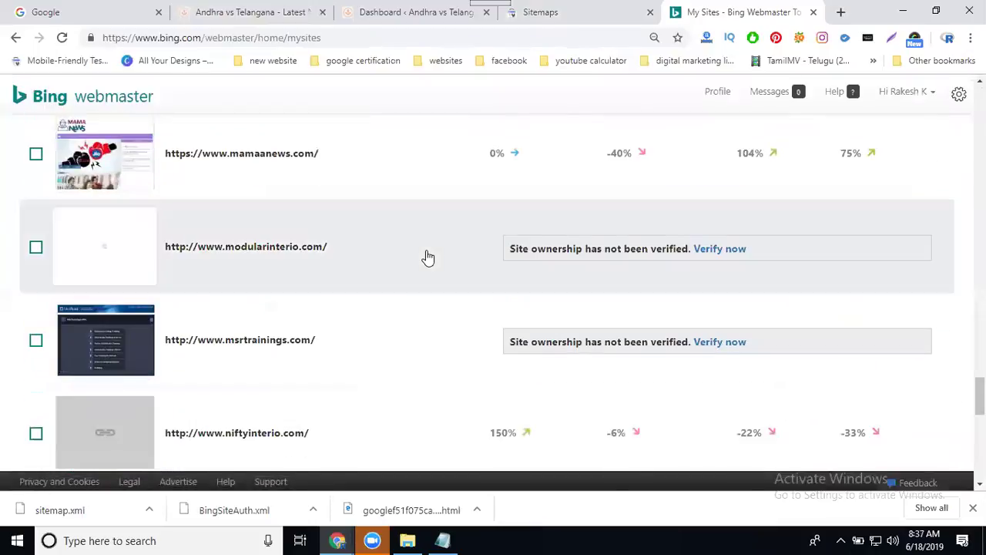
{"action": "scroll", "coordinate": [428, 257], "scroll_direction": "down", "scroll_amount": 2}
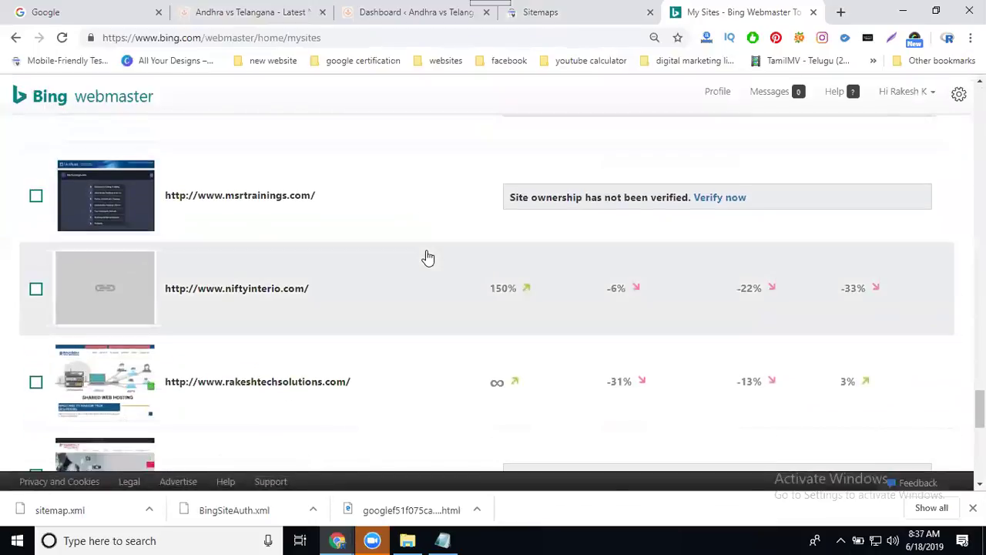
{"action": "scroll", "coordinate": [429, 257], "scroll_direction": "down", "scroll_amount": 2}
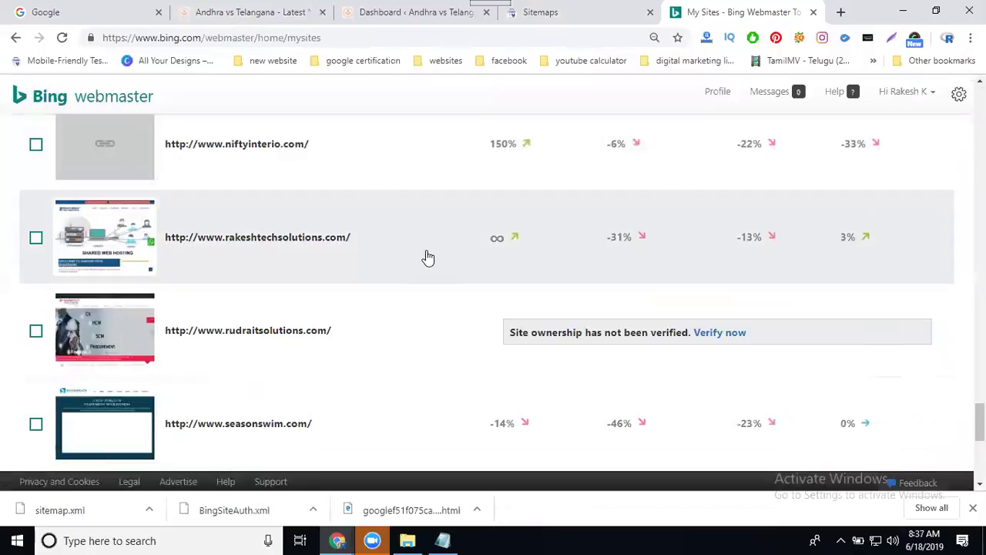
{"action": "scroll", "coordinate": [429, 257], "scroll_direction": "down", "scroll_amount": 2}
{"action": "scroll", "coordinate": [428, 257], "scroll_direction": "down", "scroll_amount": 2}
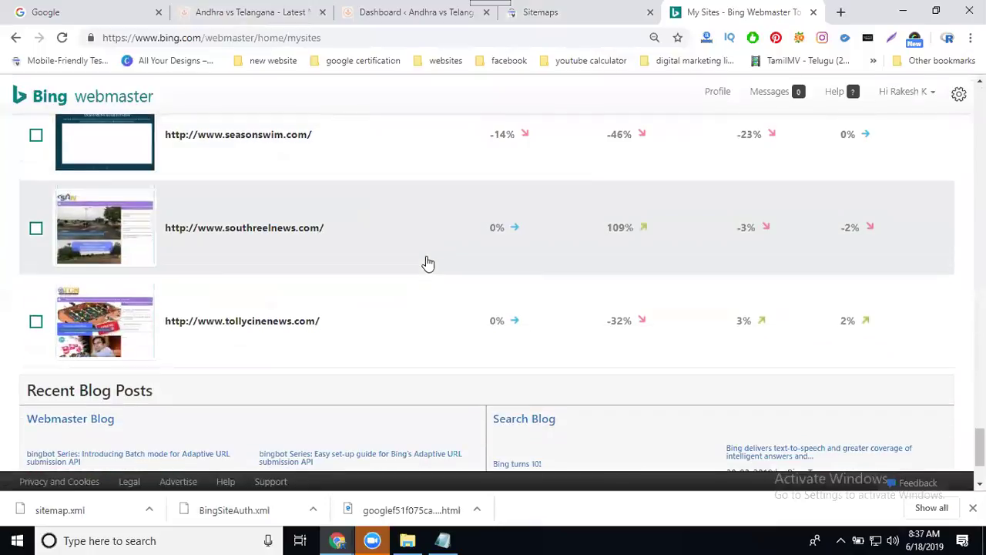
{"action": "scroll", "coordinate": [267, 321], "scroll_direction": "up", "scroll_amount": 4}
{"action": "scroll", "coordinate": [267, 322], "scroll_direction": "up", "scroll_amount": 8}
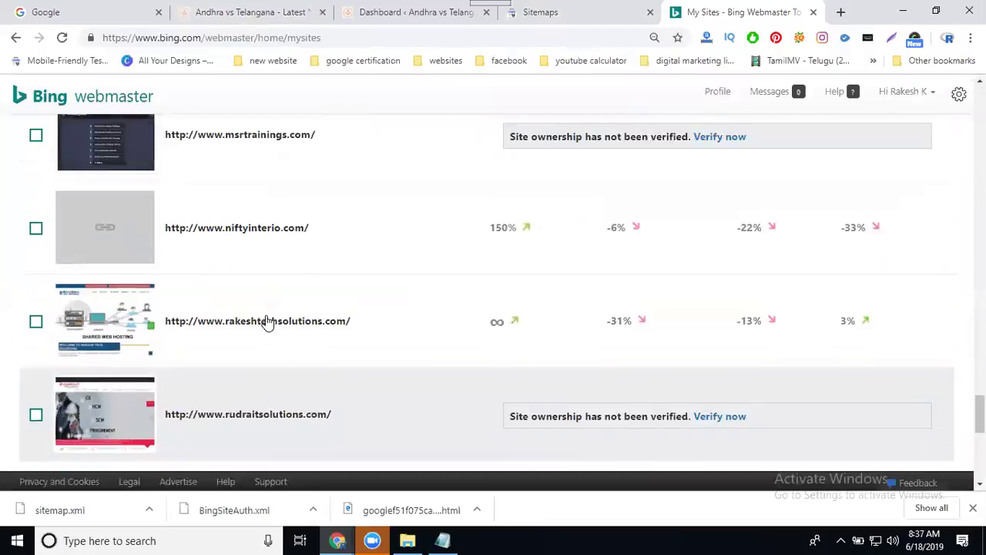
{"action": "scroll", "coordinate": [268, 322], "scroll_direction": "up", "scroll_amount": 5}
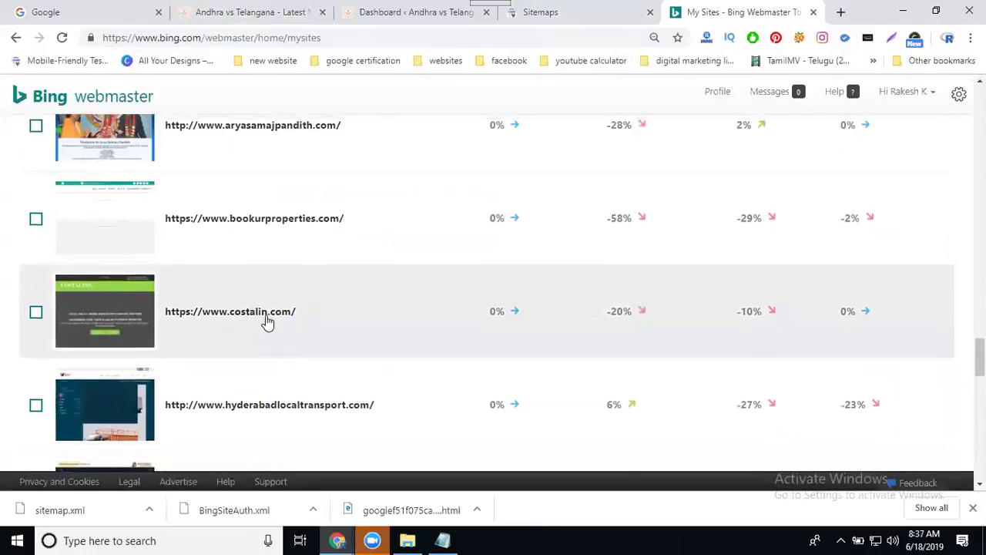
{"action": "scroll", "coordinate": [265, 321], "scroll_direction": "up", "scroll_amount": 4}
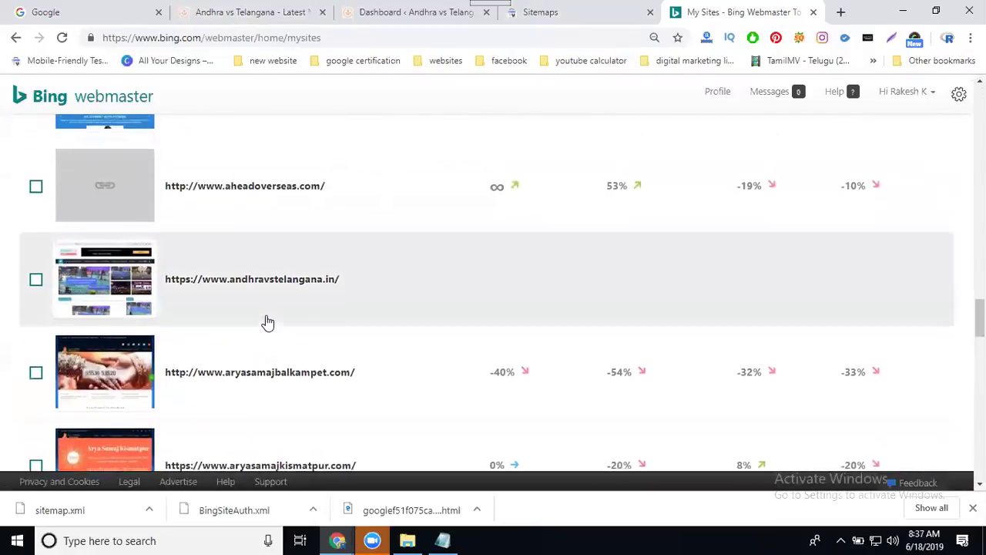
- Open the andhravstelangana.in site dashboard in Bing and go to its Sitemaps page
{"action": "left_click", "coordinate": [254, 351]}
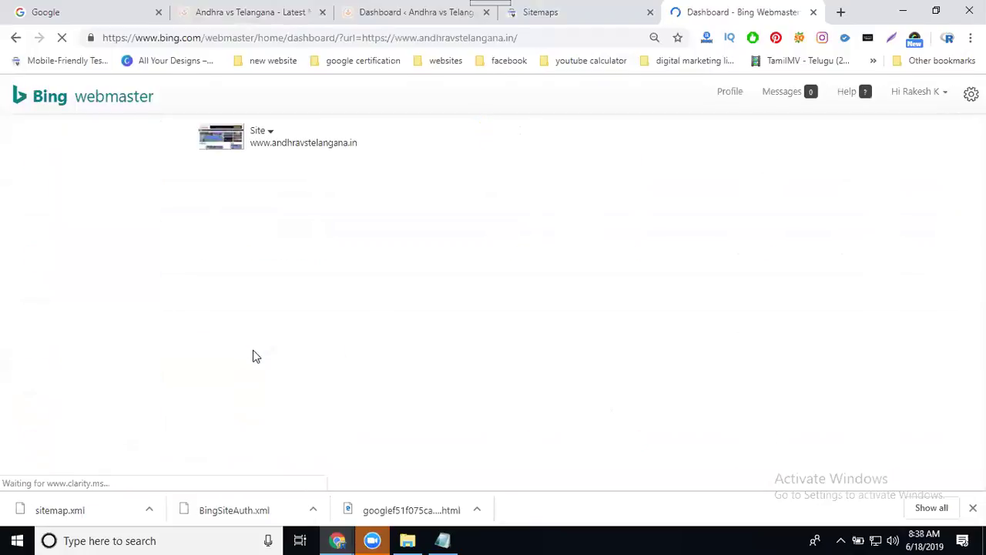
{"action": "left_click", "coordinate": [248, 11]}
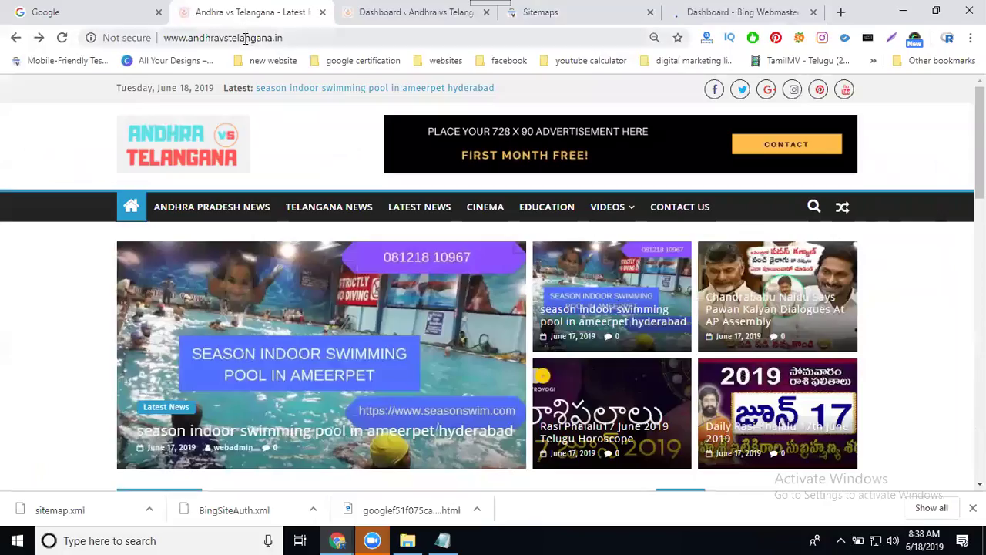
{"action": "left_click", "coordinate": [760, 14]}
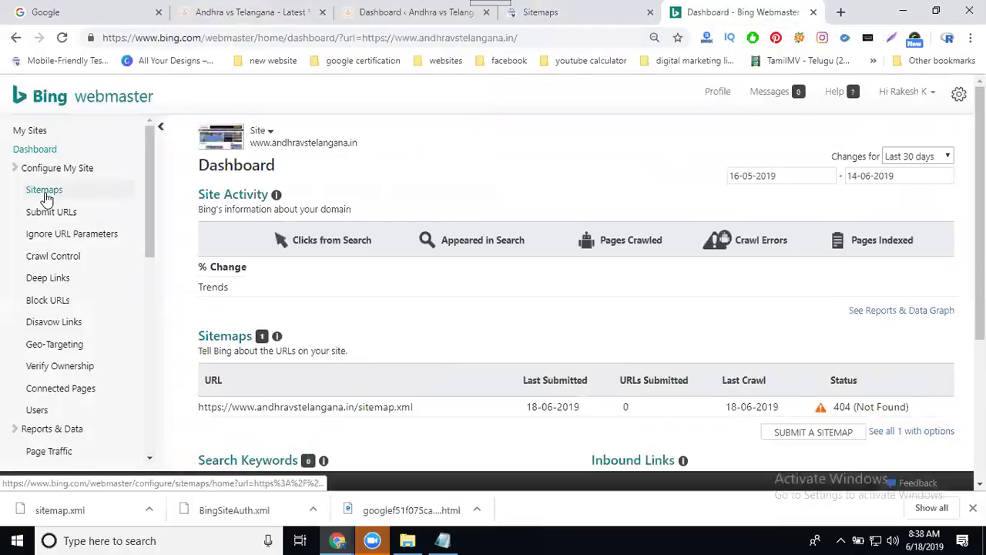
{"action": "left_click", "coordinate": [45, 190]}
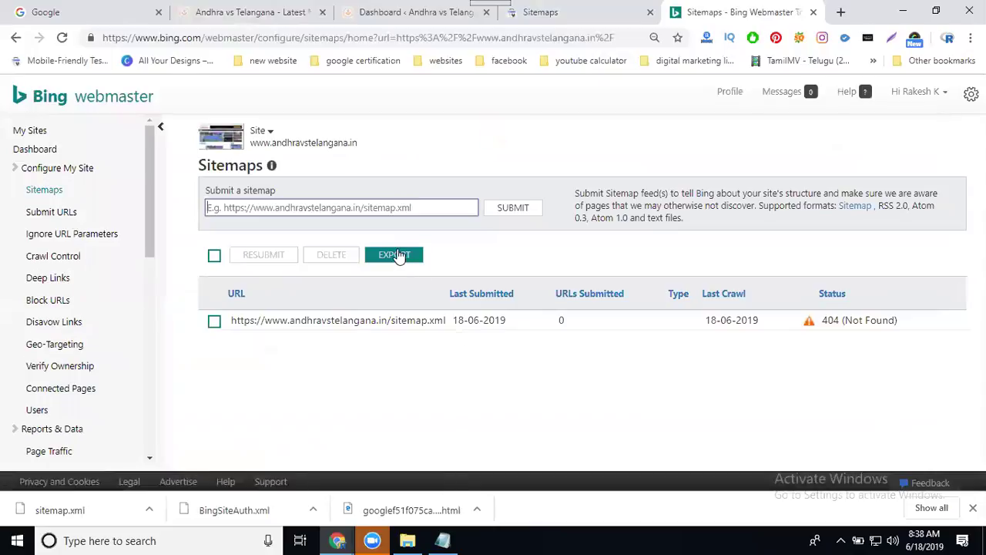
- Copy the Andhra vs Telangana website's address from its tab's address bar
{"action": "left_click", "coordinate": [255, 11]}
{"action": "left_click", "coordinate": [246, 39]}
{"action": "key", "text": "ctrl+c"}
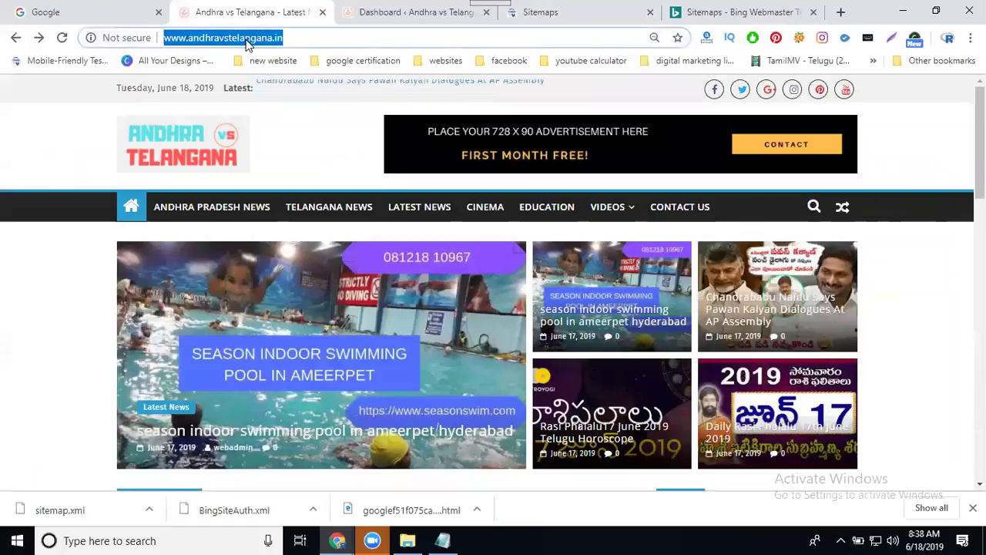
{"action": "left_click", "coordinate": [743, 12]}
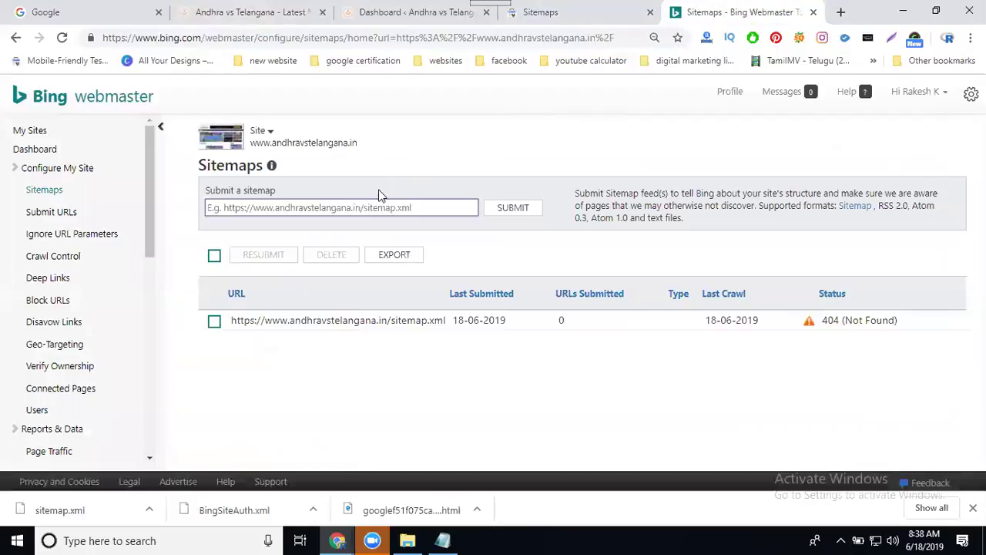
{"action": "left_click", "coordinate": [378, 202]}
{"action": "key", "text": "ctrl+v"}
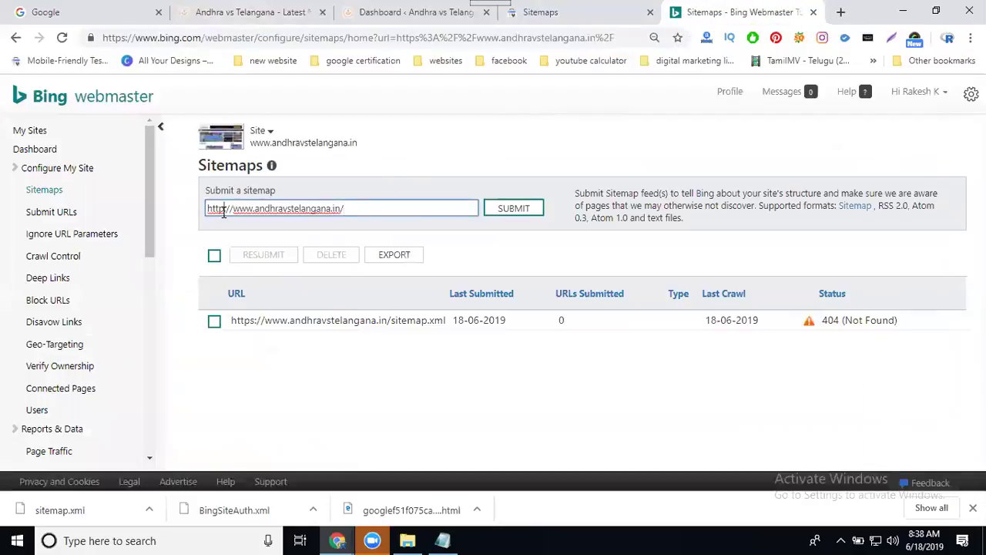
{"action": "type", "text": "s:"}
{"action": "left_click", "coordinate": [378, 211]}
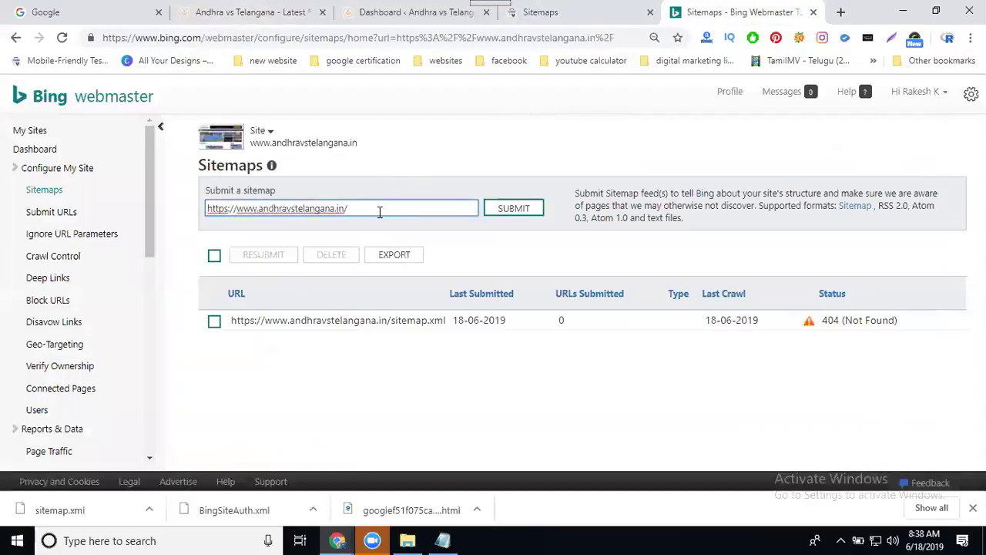
{"action": "type", "text": "sitemap.xml"}
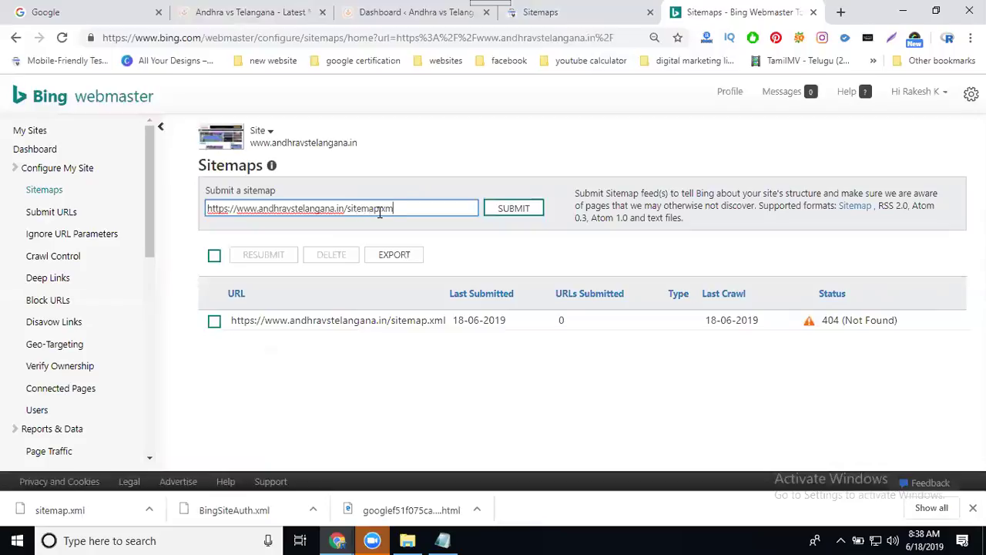
{"action": "left_click", "coordinate": [502, 212]}
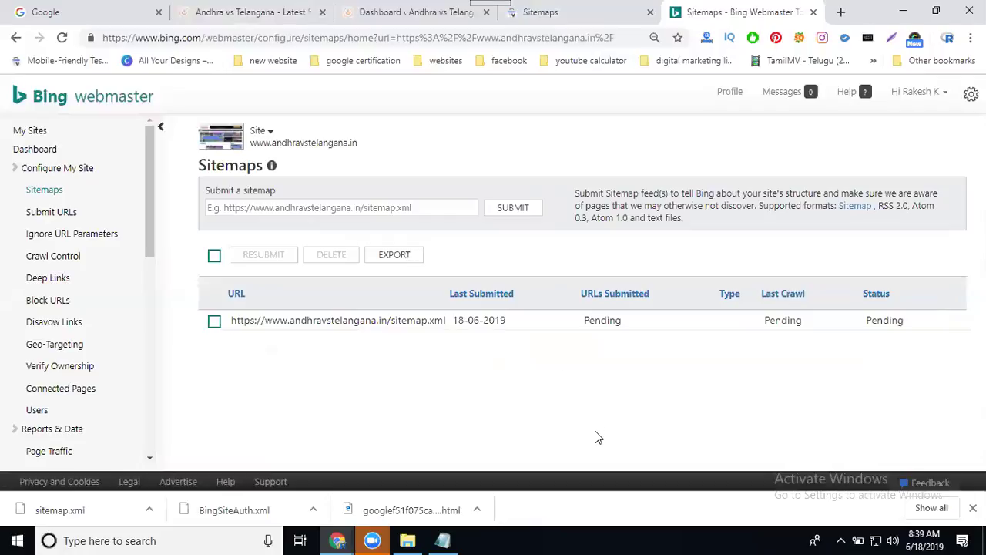
- Reload the Bing sitemaps page so sitemap.xml shows Success with 68 URLs submitted
{"action": "left_click", "coordinate": [542, 13]}
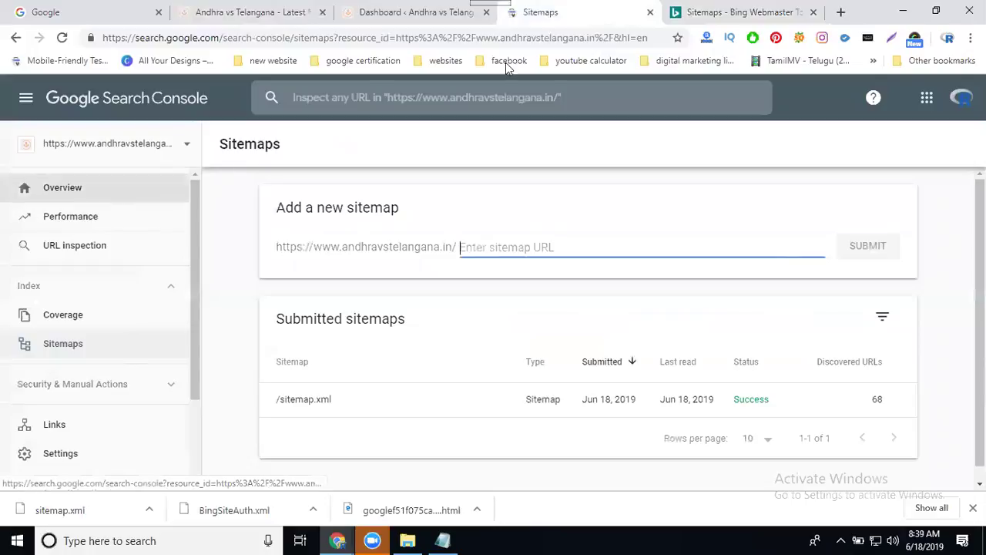
{"action": "left_click", "coordinate": [698, 12]}
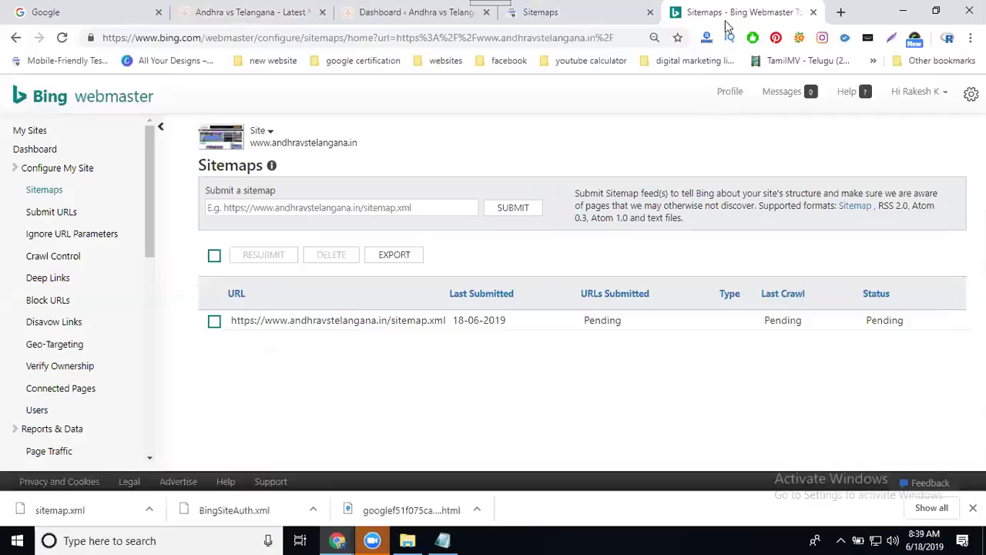
{"action": "left_click", "coordinate": [63, 39]}
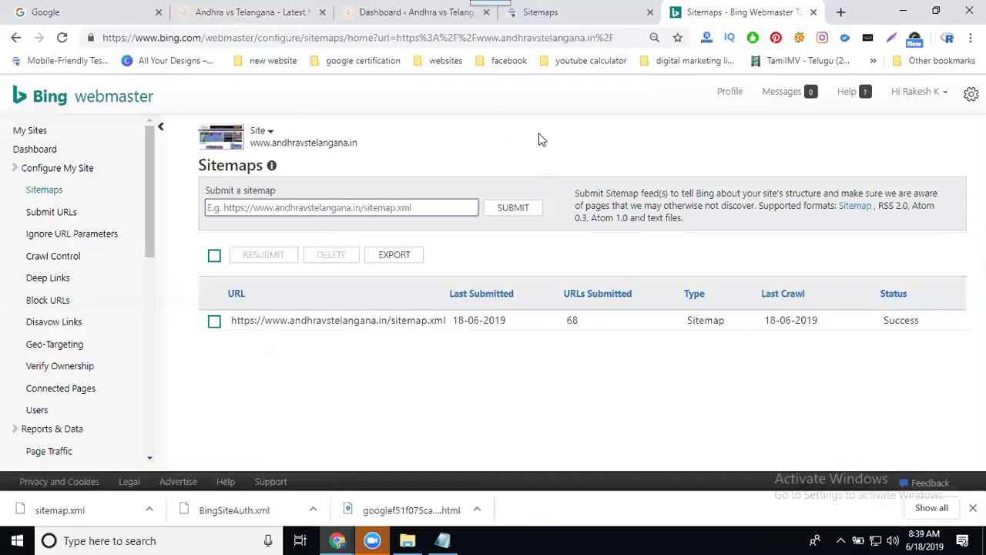
{"action": "left_click_drag", "start_coordinate": [565, 320], "coordinate": [914, 323]}
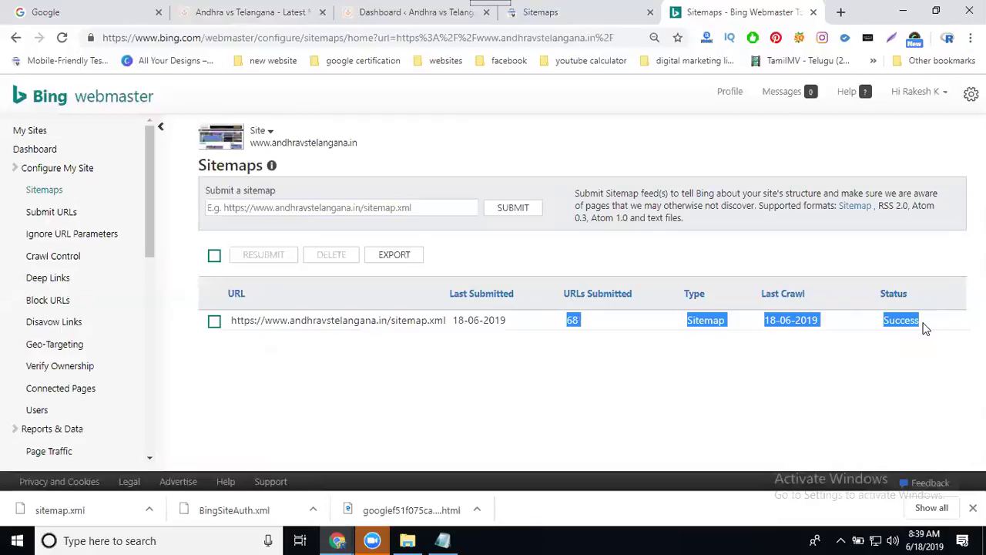
{"action": "left_click", "coordinate": [544, 345]}
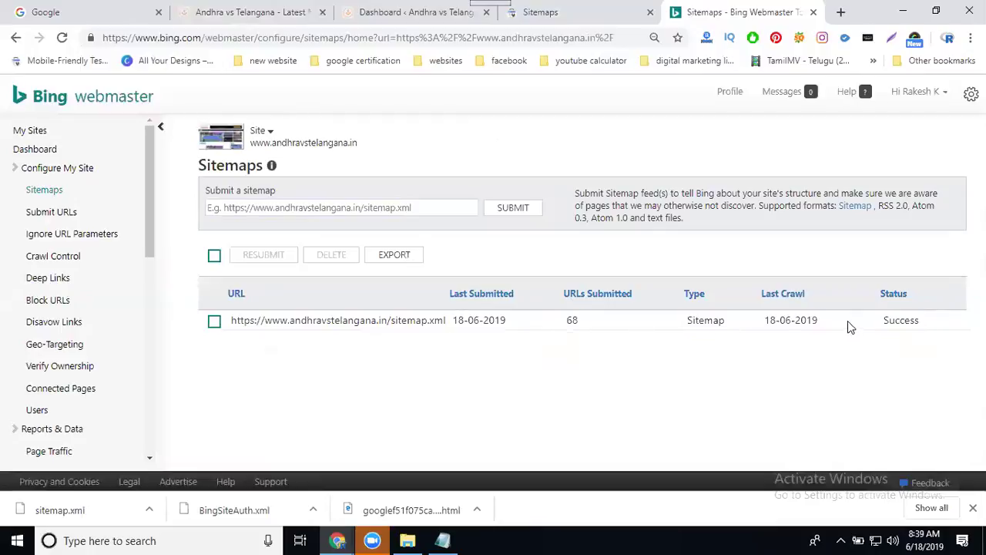
- Compare Search Console's /sitemap.xml details (68 discovered URLs) with Bing's 68 submitted URLs
{"action": "left_click", "coordinate": [537, 20]}
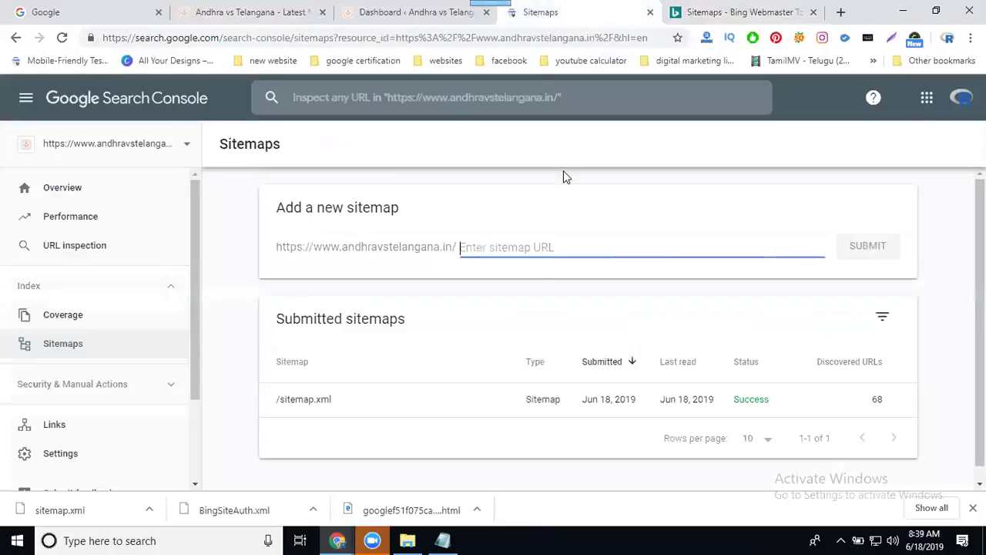
{"action": "left_click", "coordinate": [567, 399]}
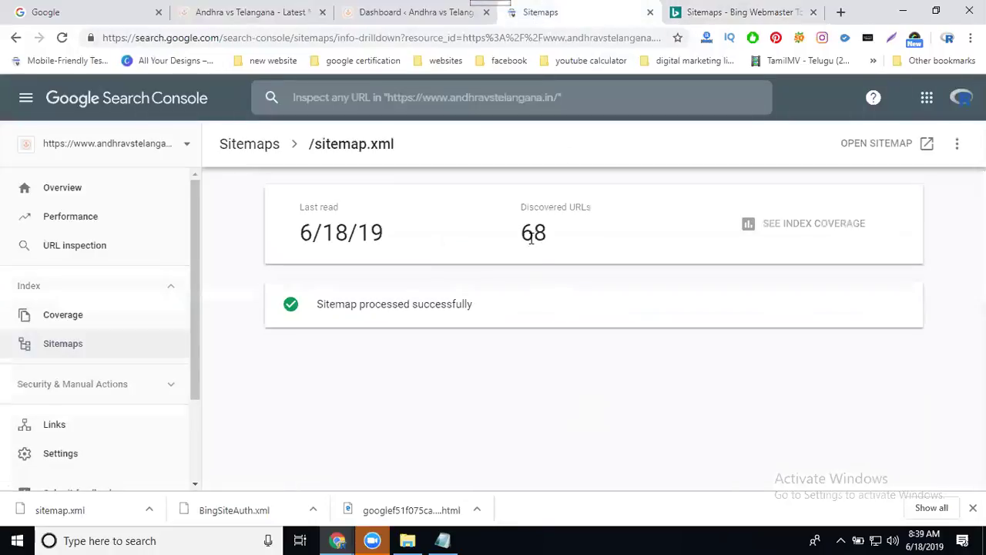
{"action": "left_click_drag", "start_coordinate": [530, 231], "coordinate": [588, 208]}
{"action": "key", "text": "ctrl+Tab"}
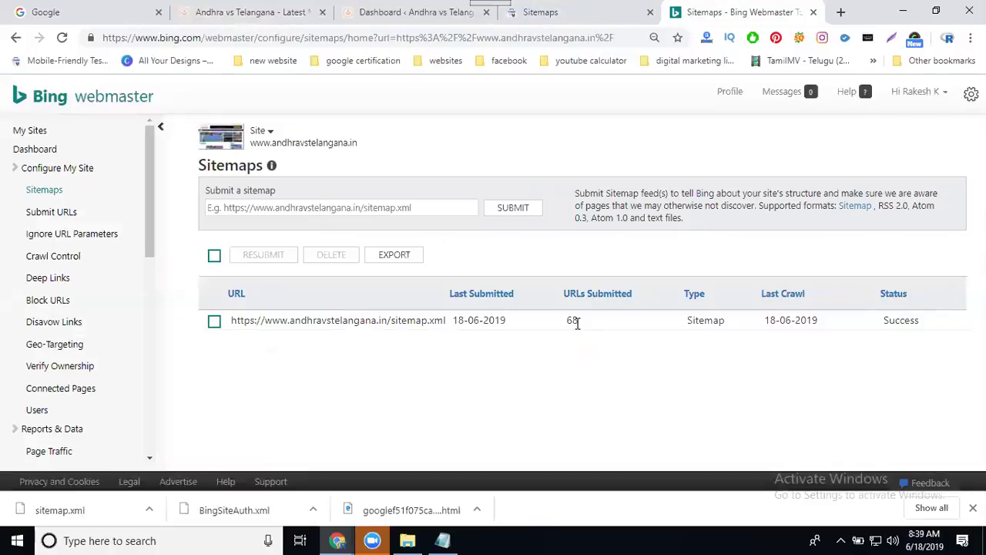
{"action": "left_click_drag", "start_coordinate": [579, 321], "coordinate": [563, 323]}
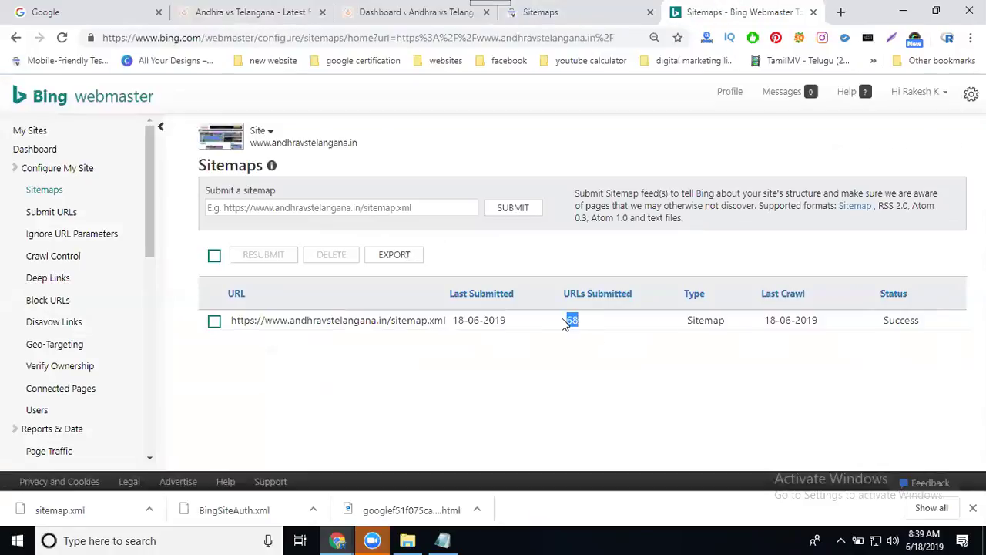